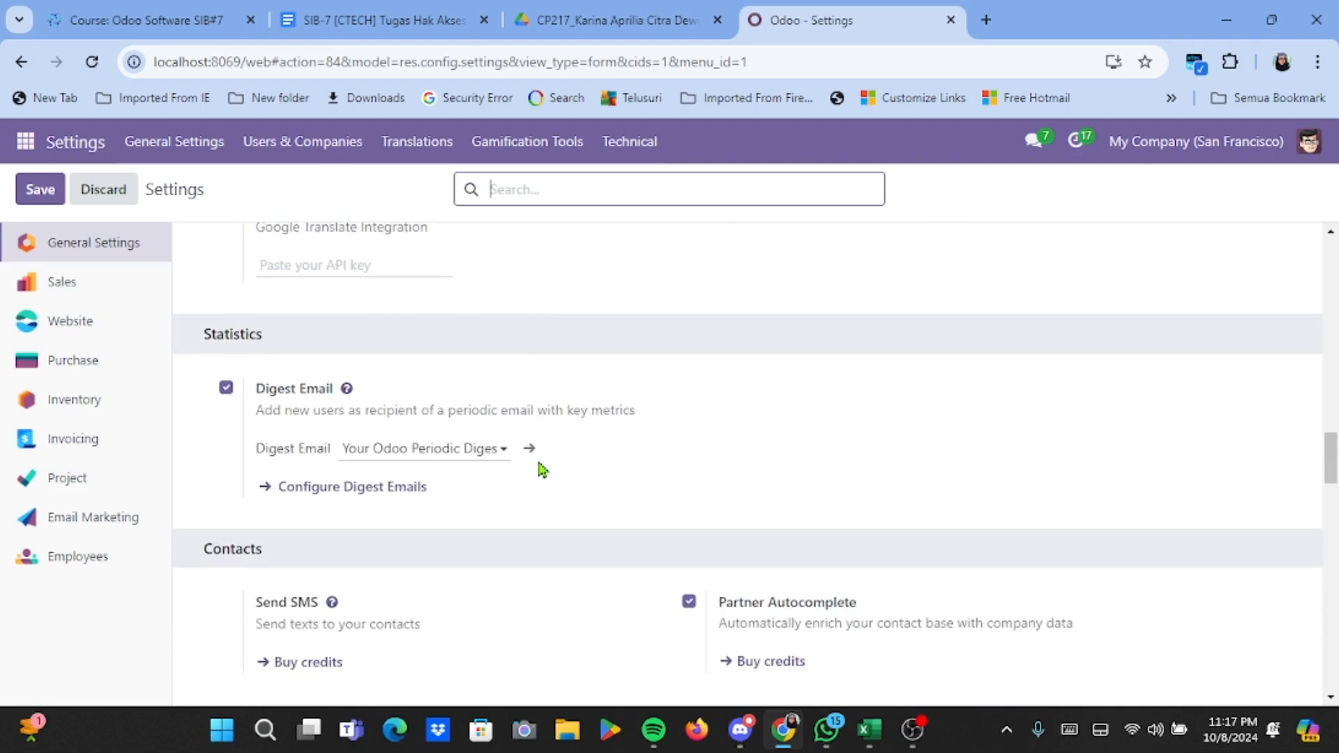
scroll(543, 468, down, 10)
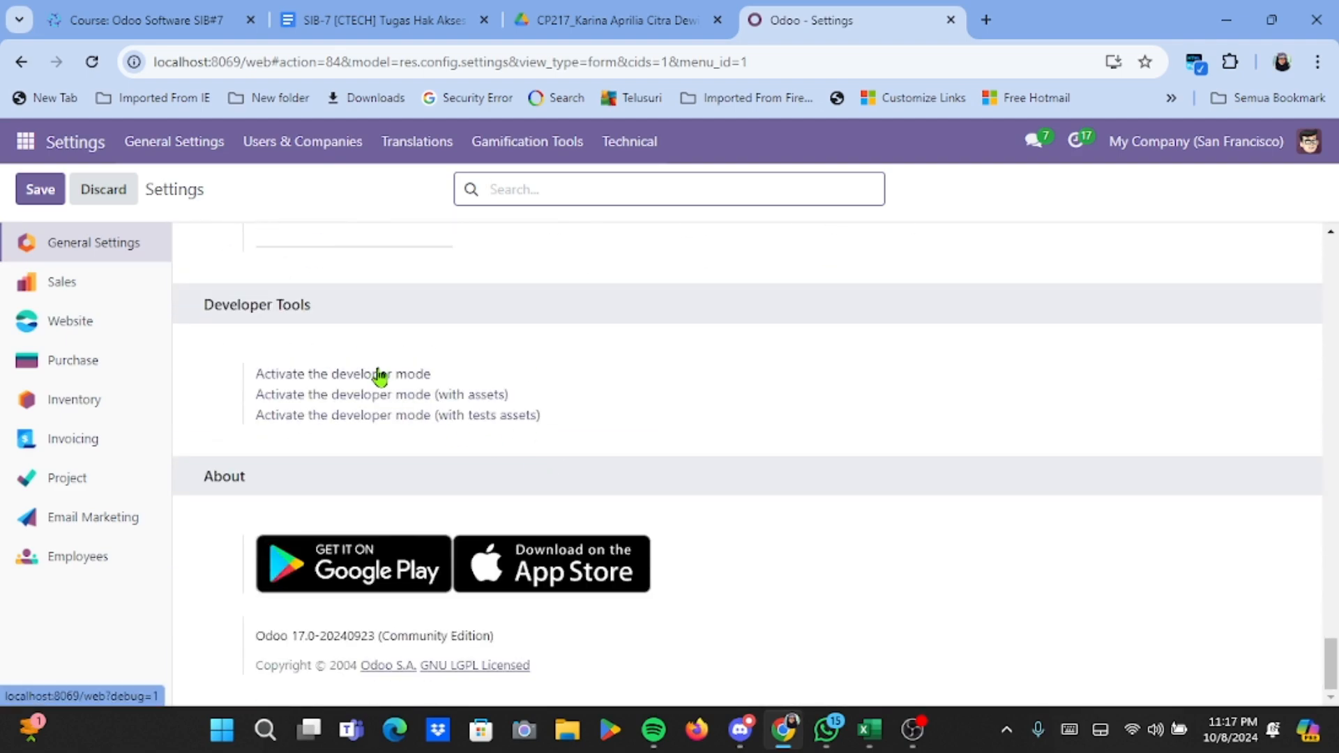
Activate developer mode from General Settings, then reopen the Settings app.
click(380, 376)
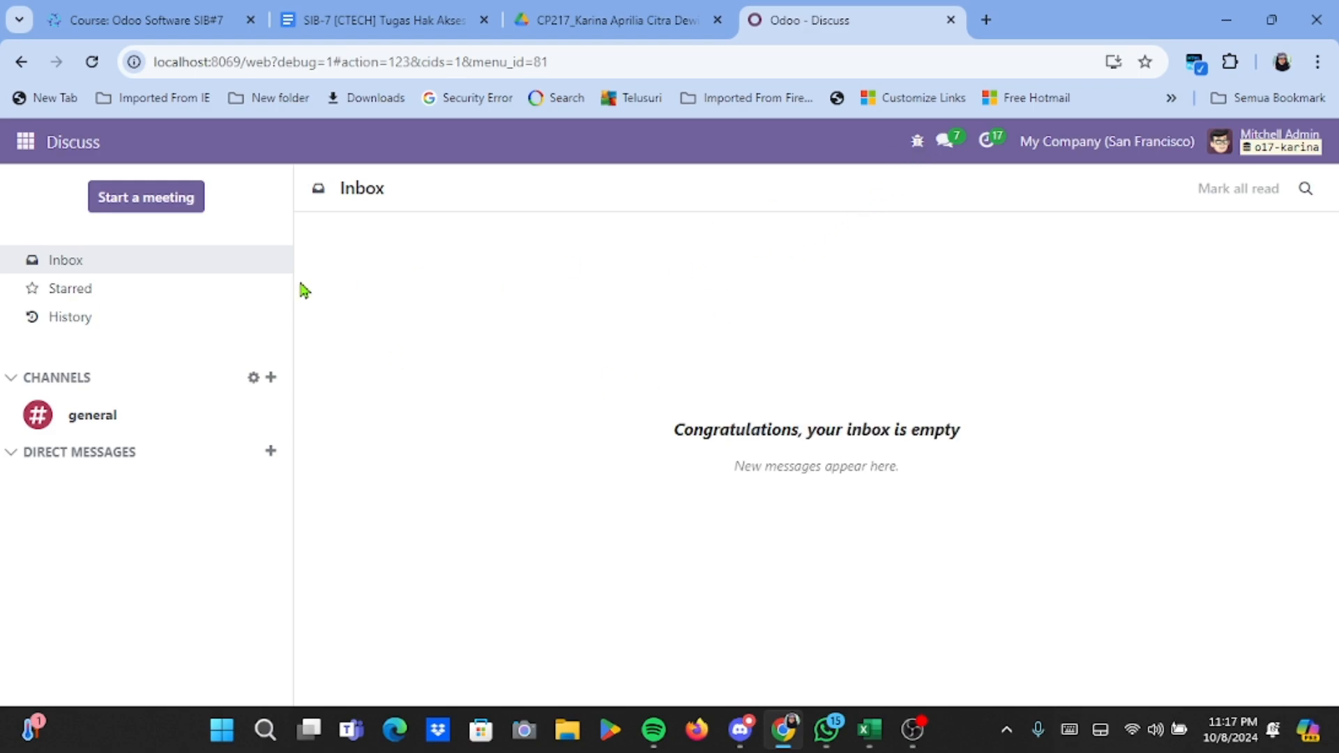
click(25, 144)
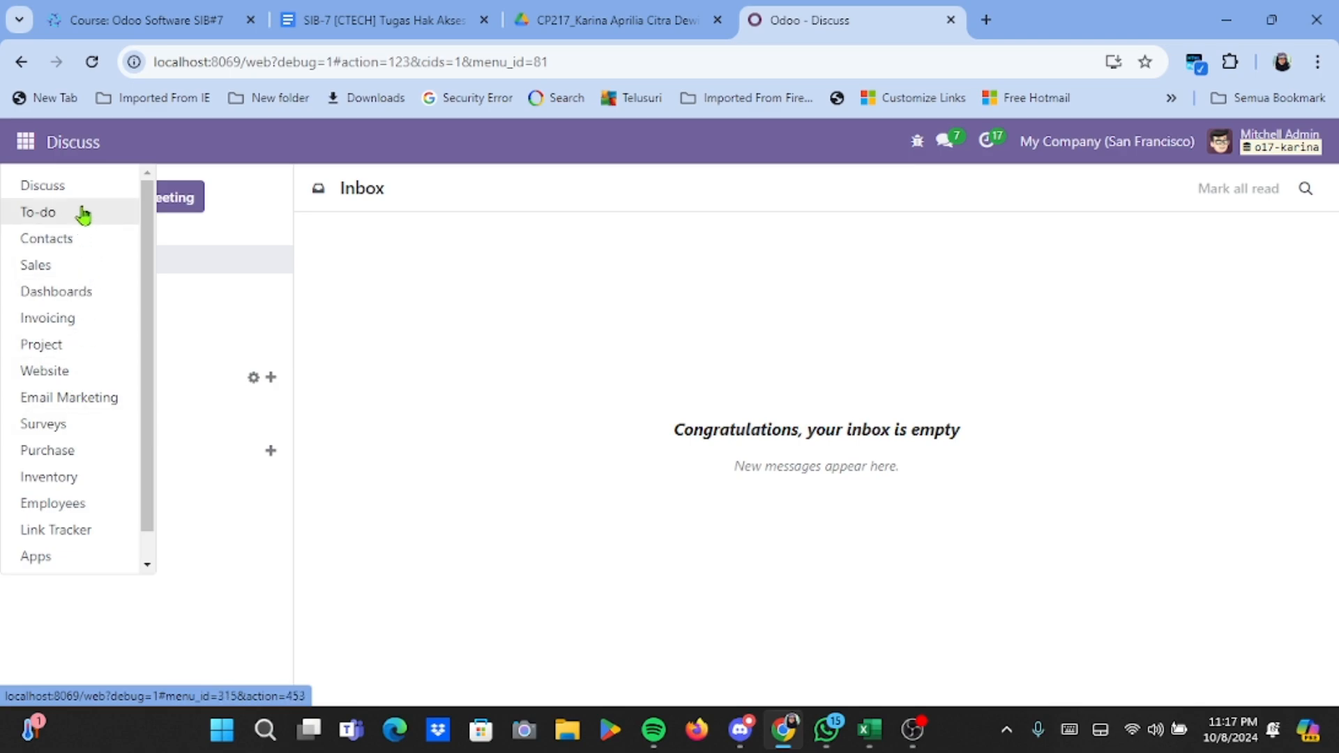
scroll(80, 558, down, 1)
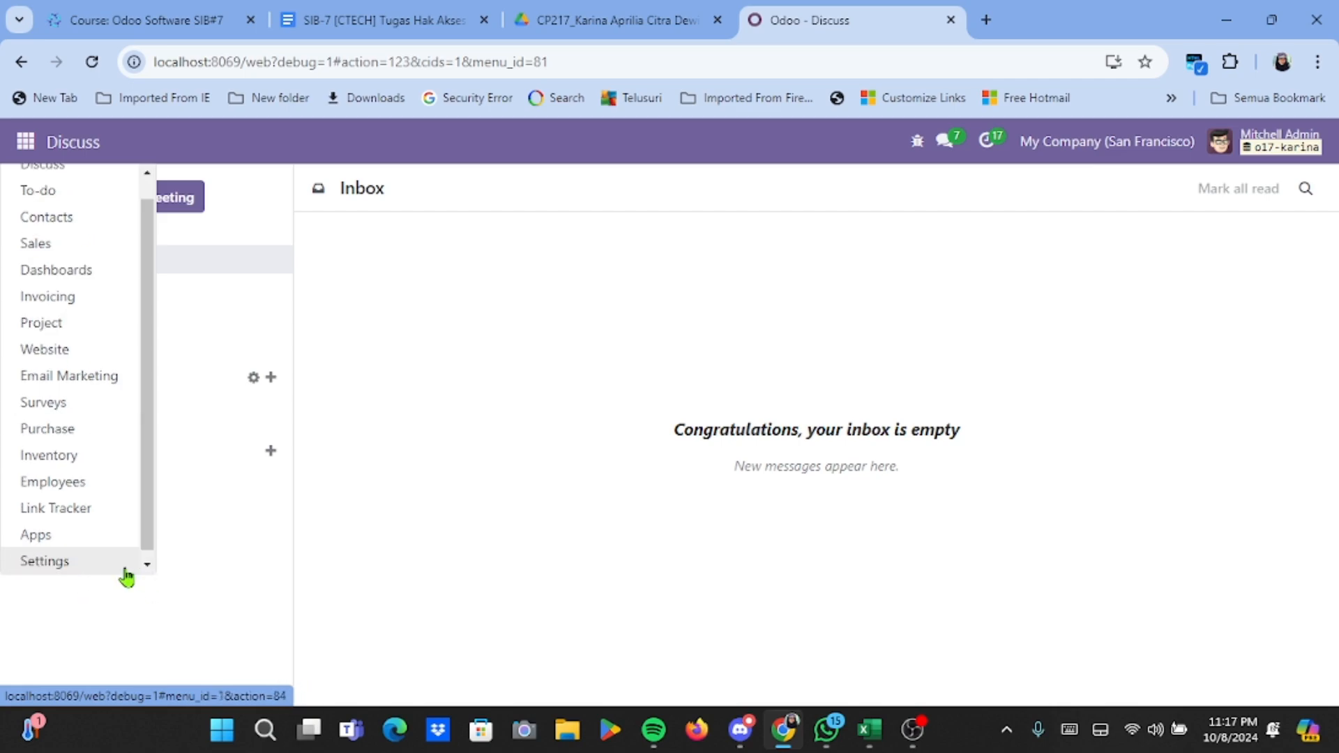
click(126, 568)
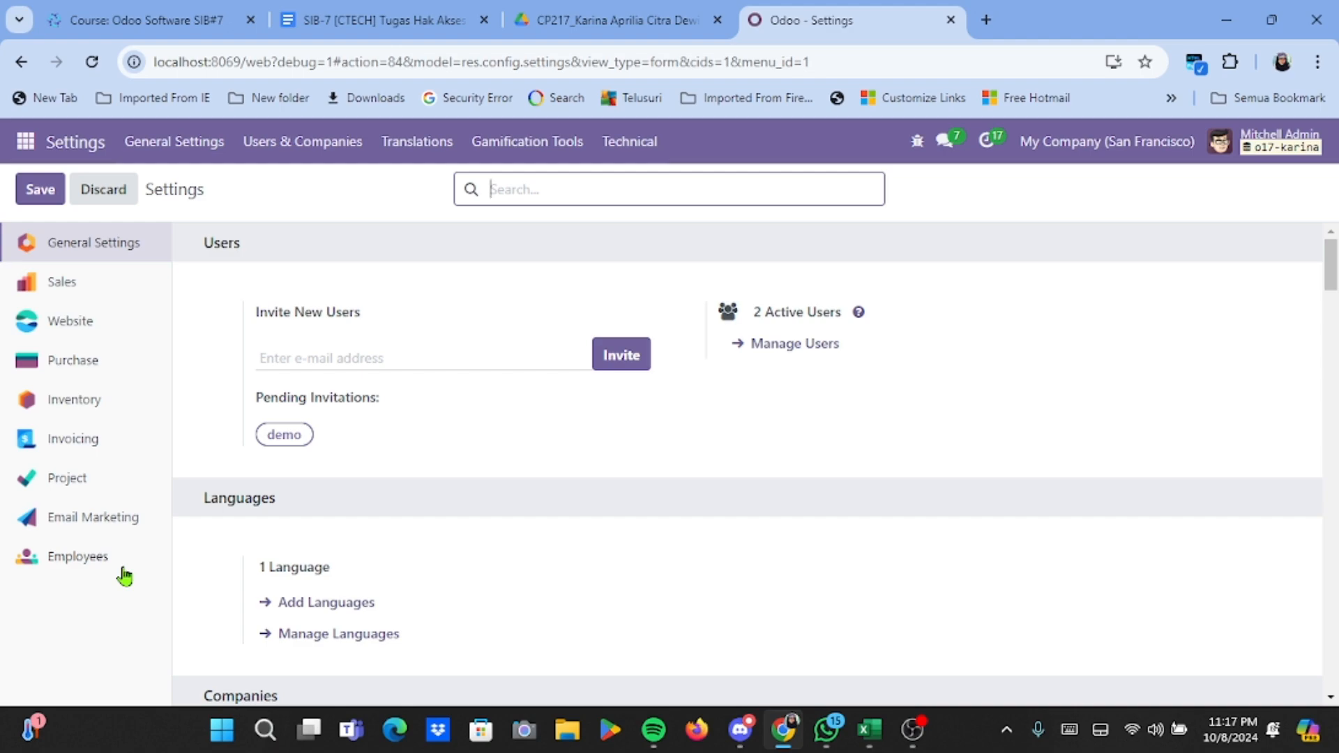
Load akses.csv into the import screen of the Users list.
click(323, 141)
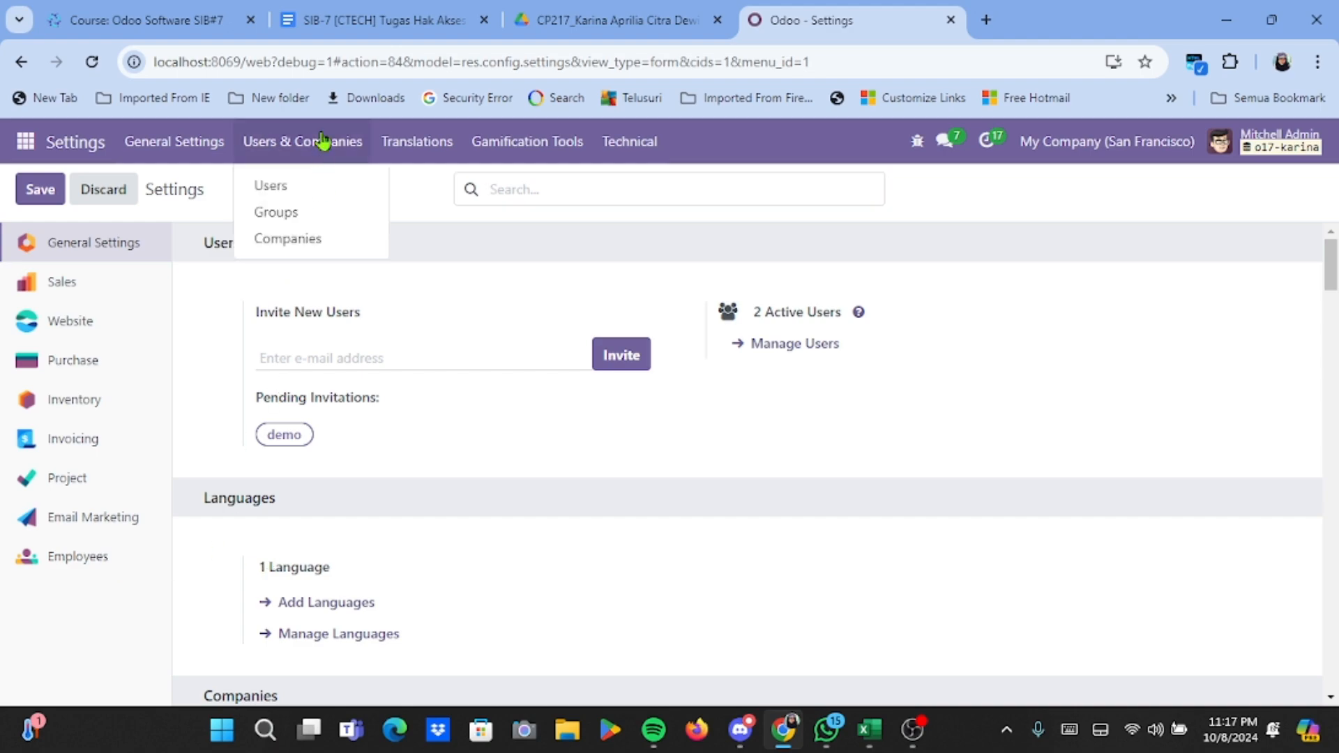
click(320, 186)
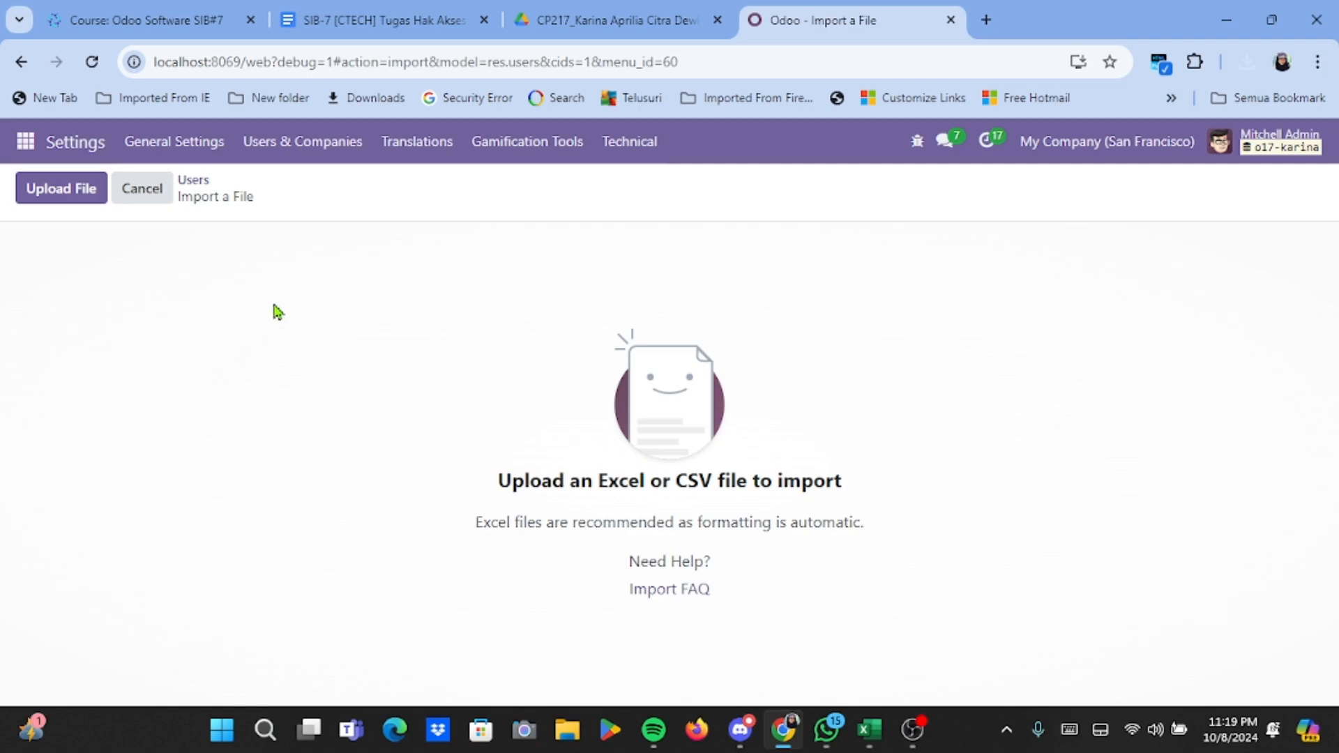
click(49, 190)
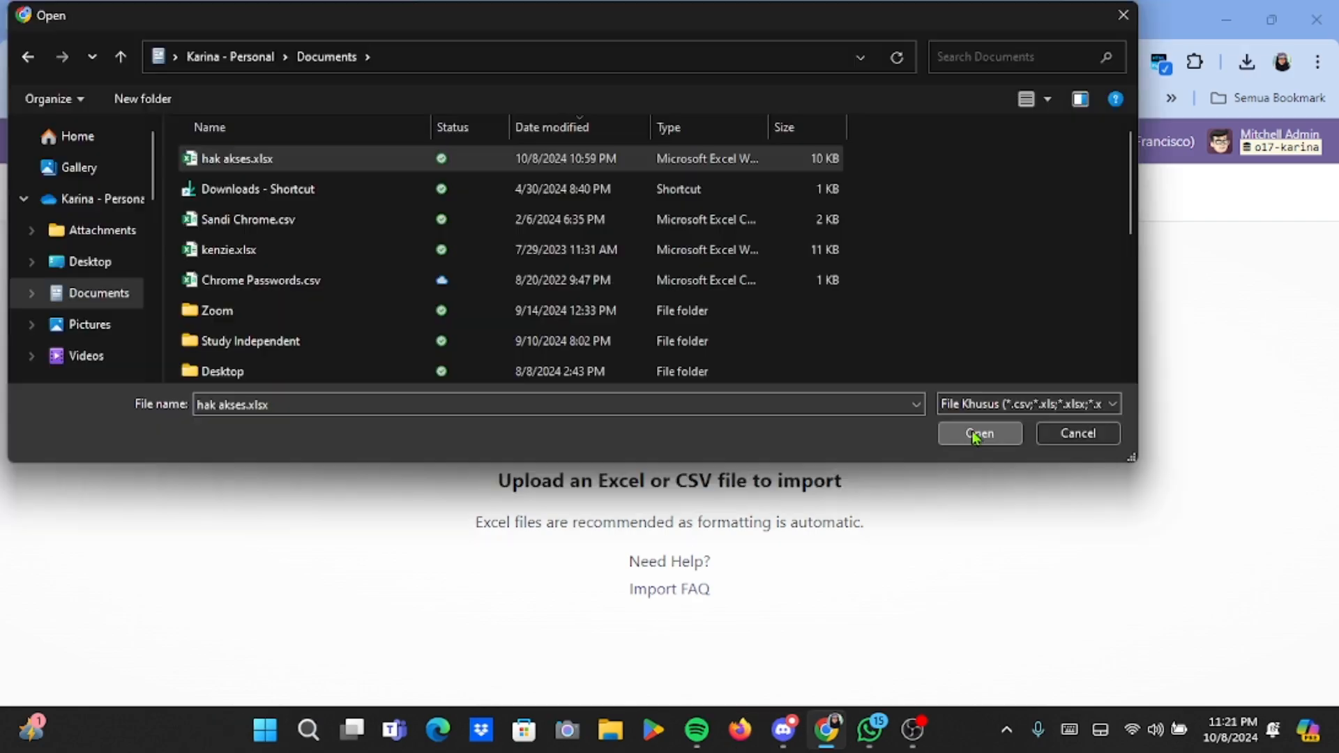
click(973, 432)
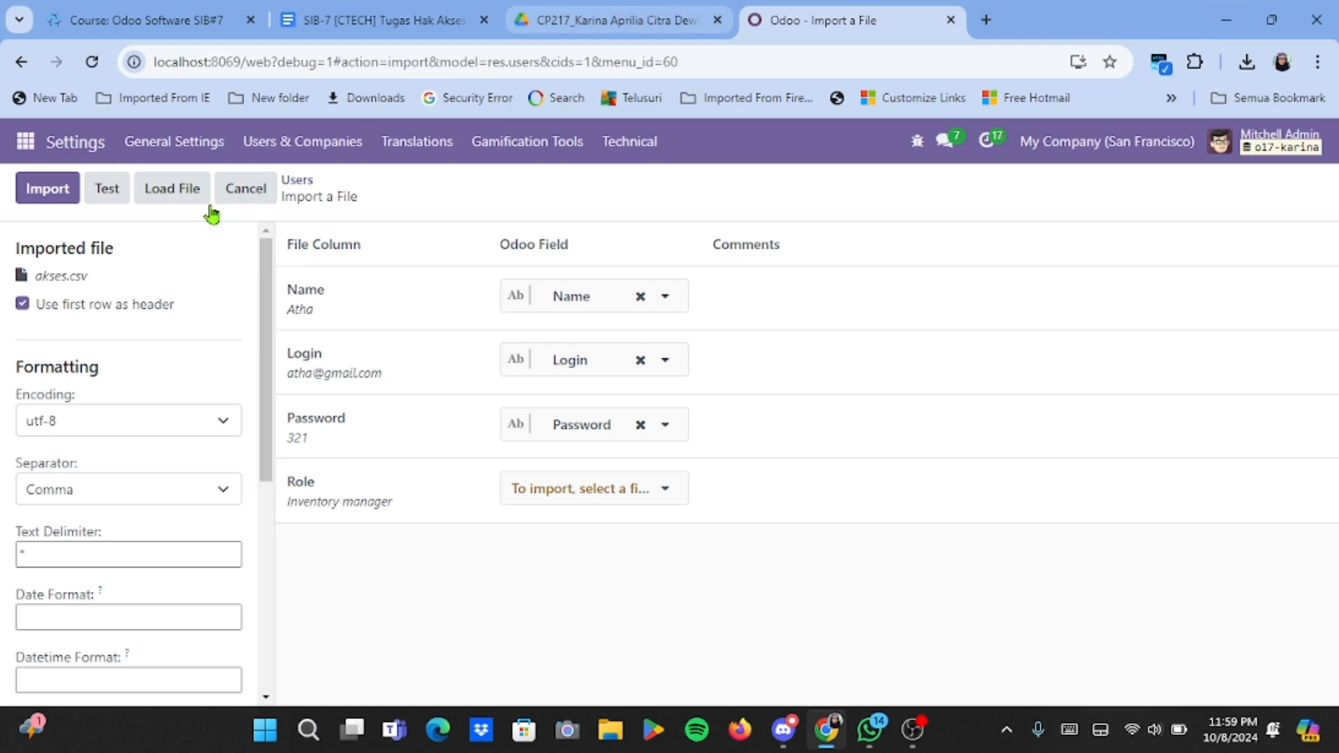
Test the akses.csv mapping and import the users once it validates.
click(101, 203)
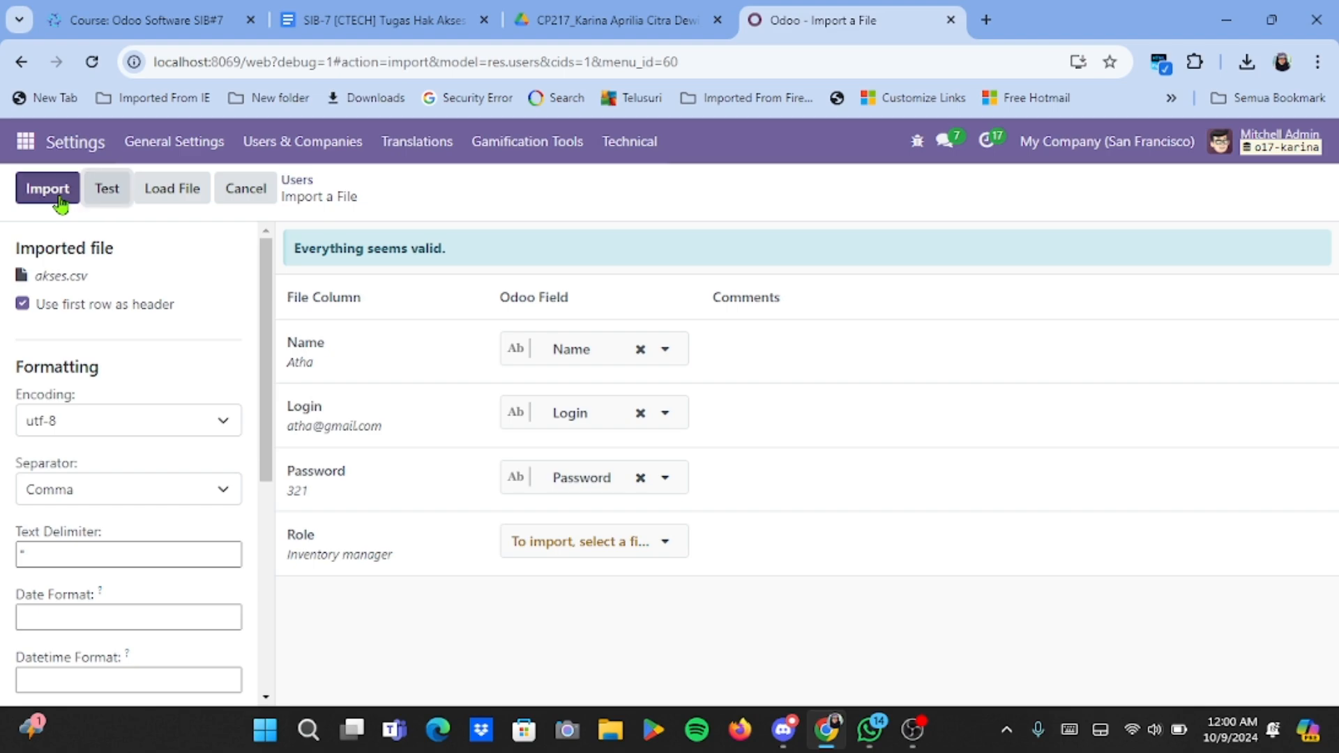
click(59, 195)
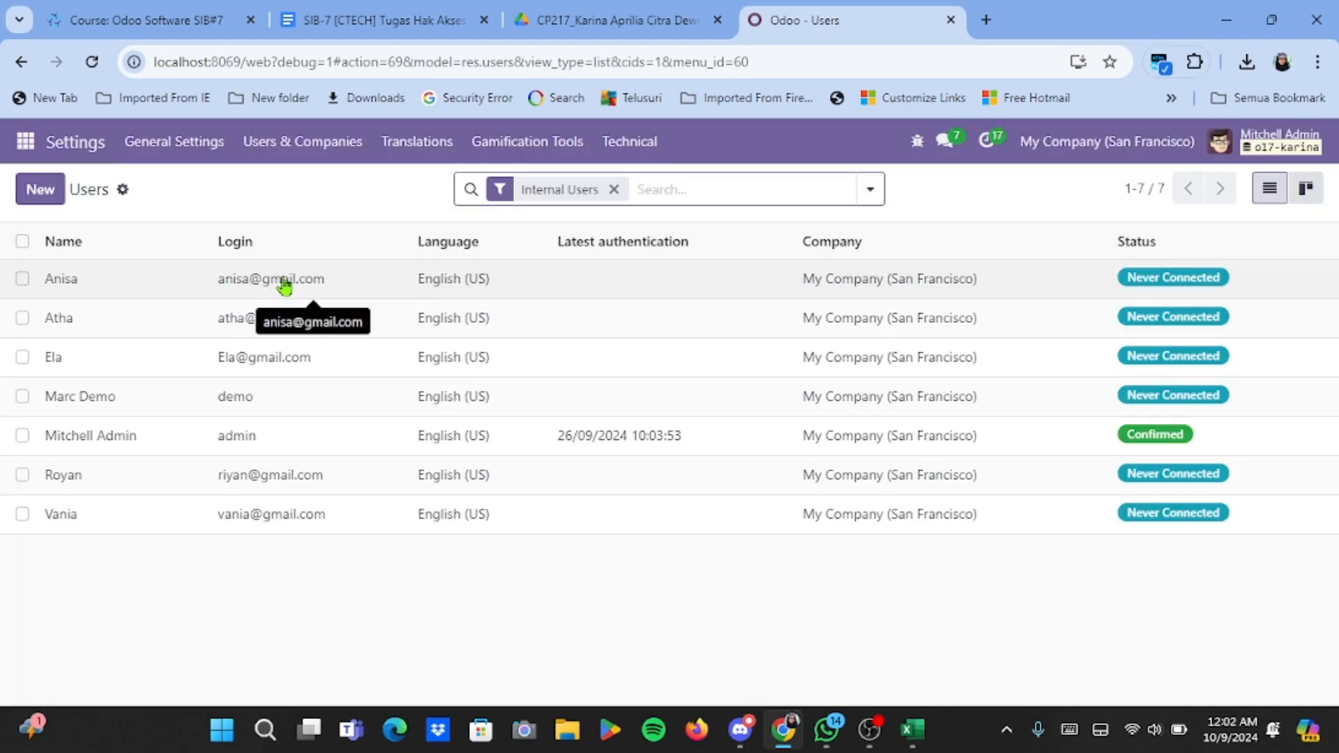
Open the first imported user and limit Sales access to own documents only.
click(284, 284)
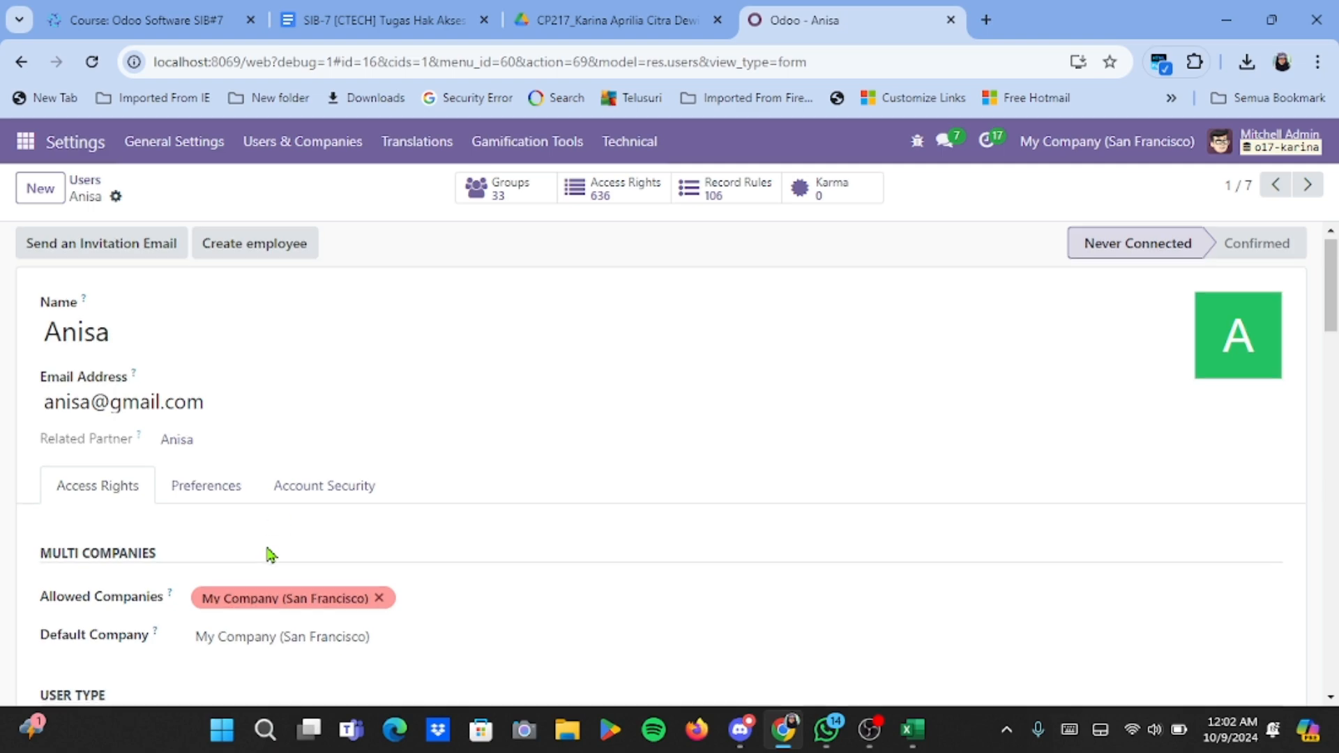
scroll(271, 554, down, 2)
scroll(270, 554, down, 2)
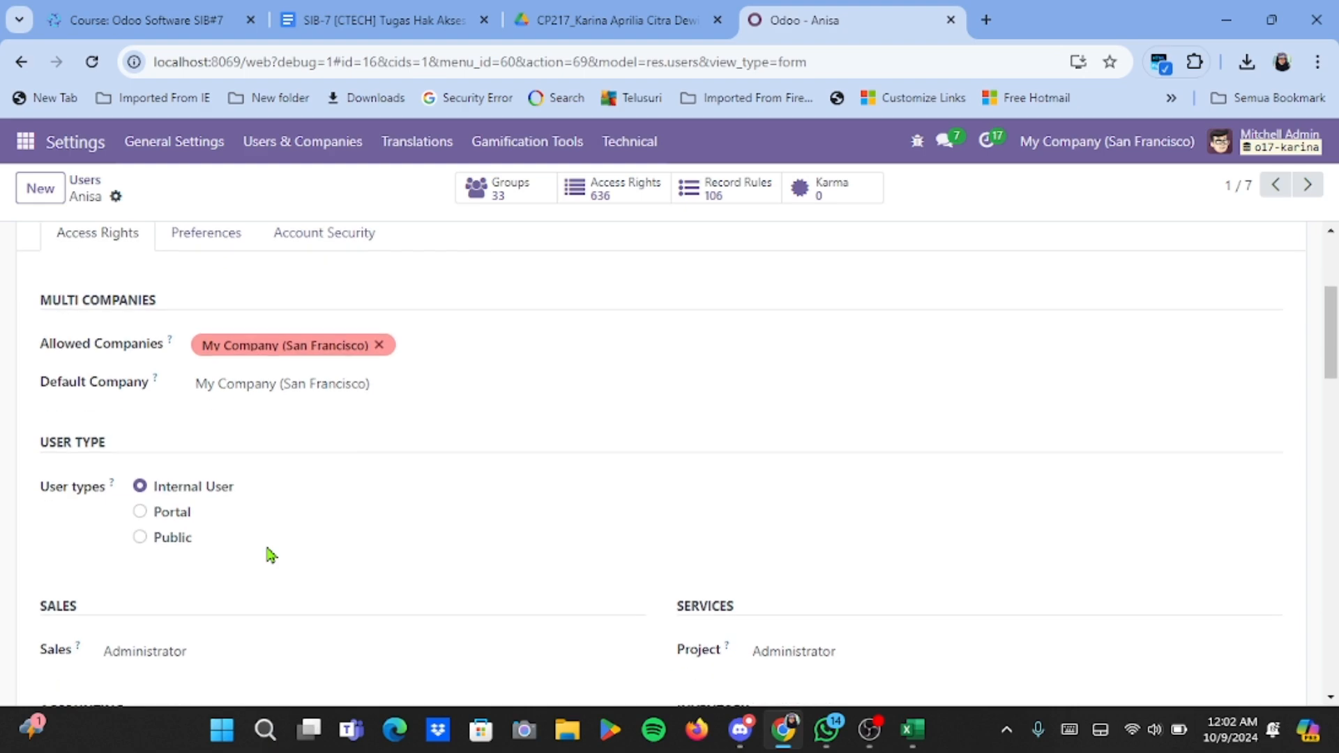
scroll(251, 538, up, 1)
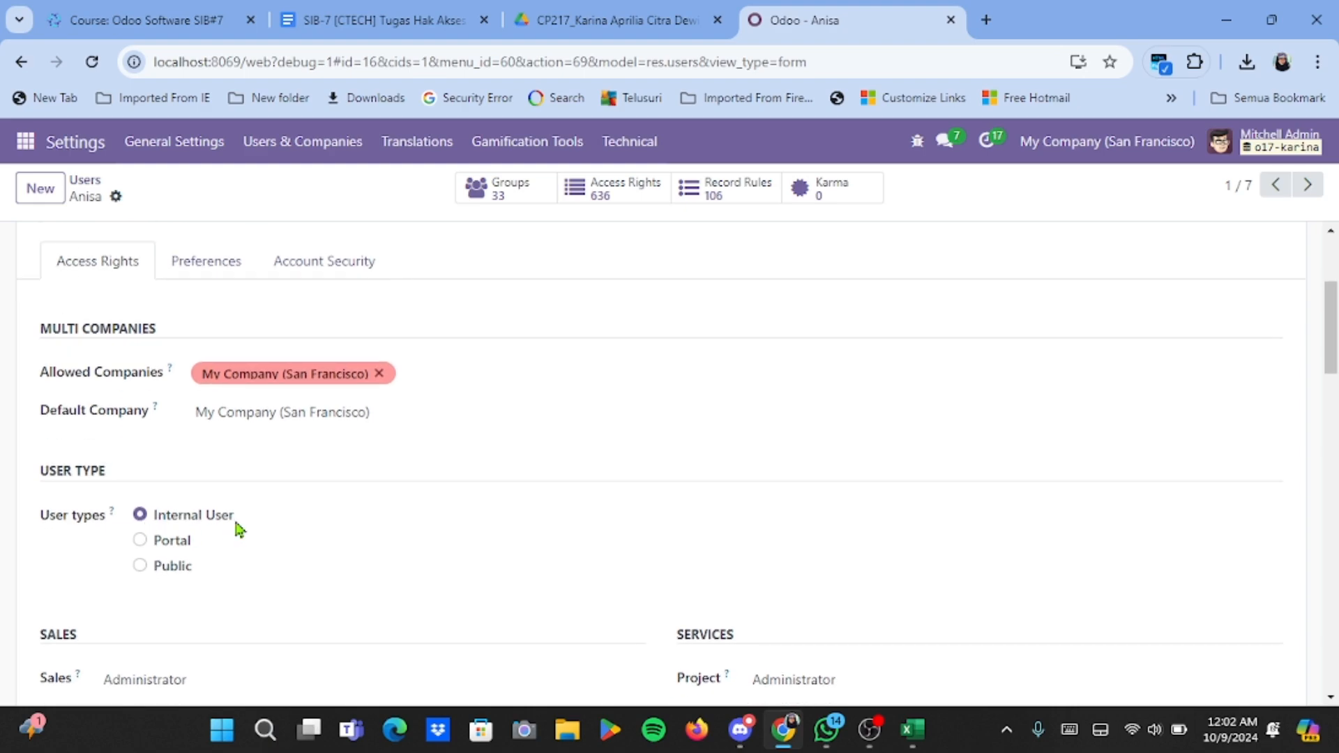
scroll(238, 530, down, 1)
scroll(239, 531, down, 1)
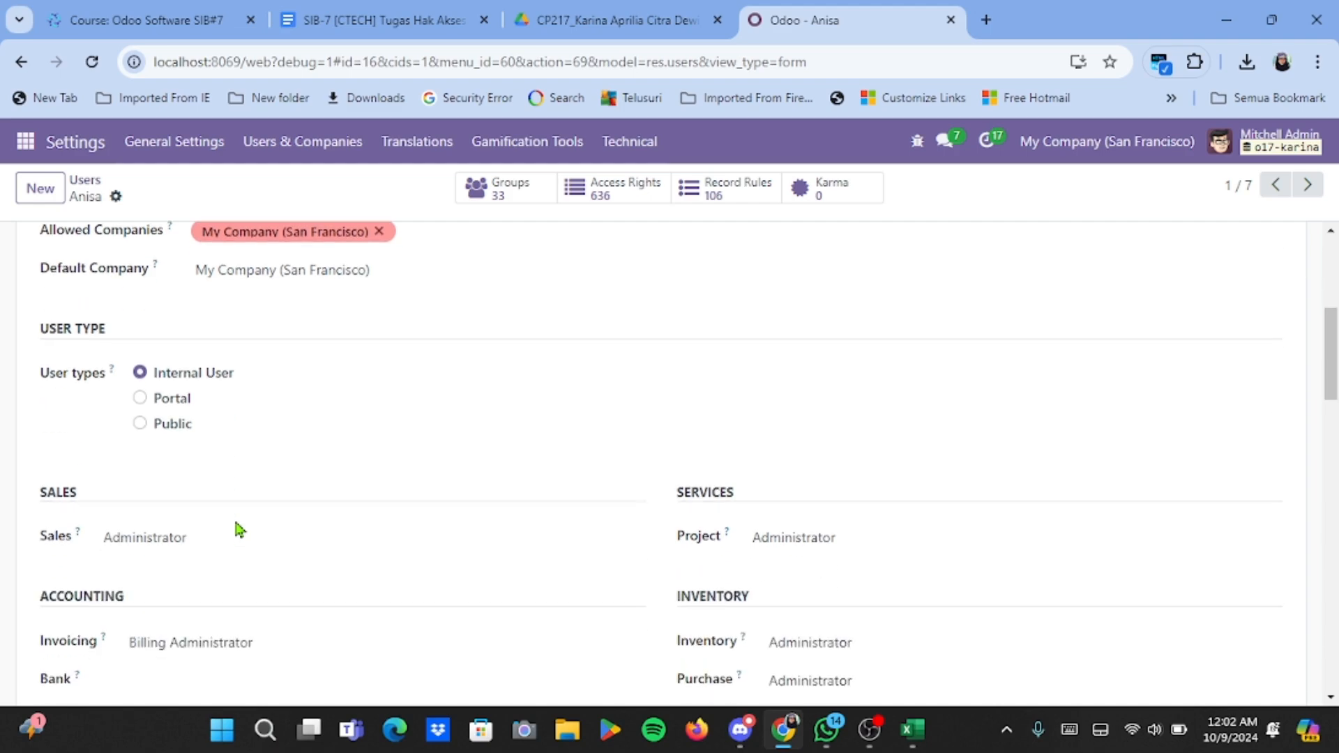
click(246, 538)
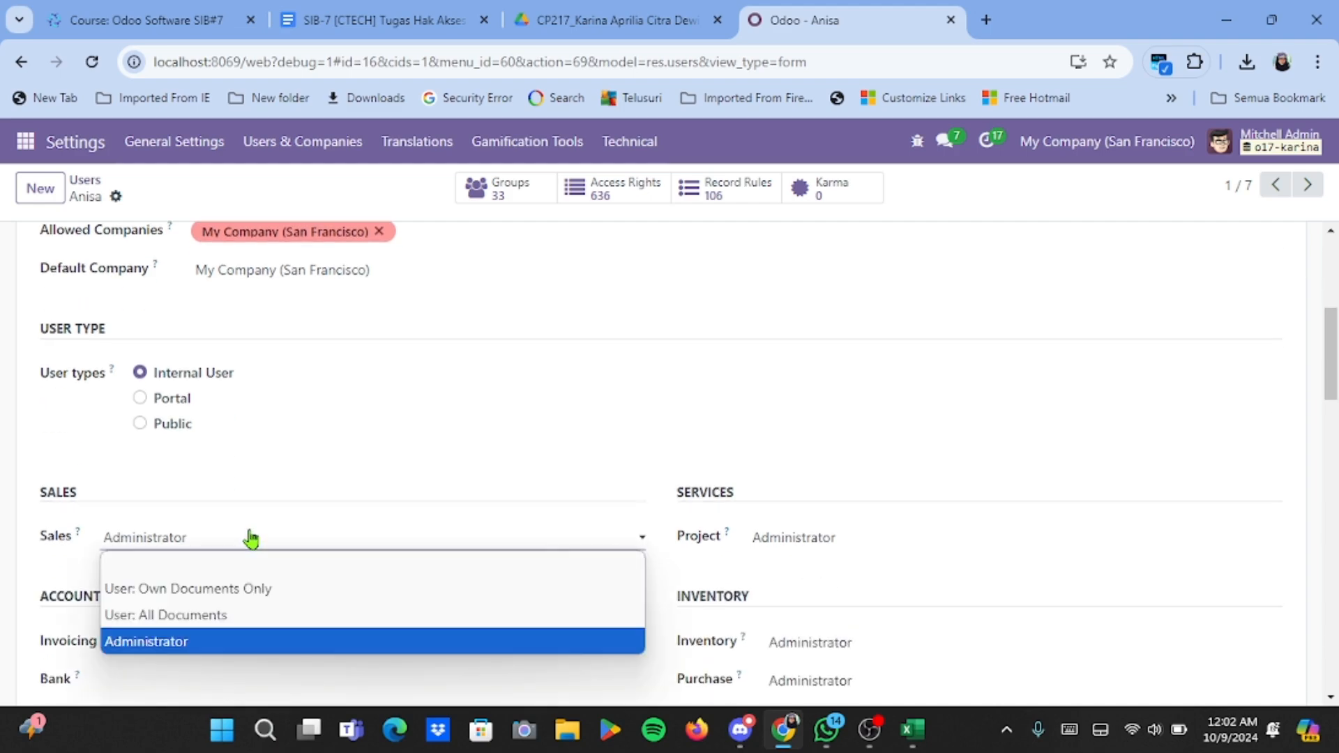
click(248, 594)
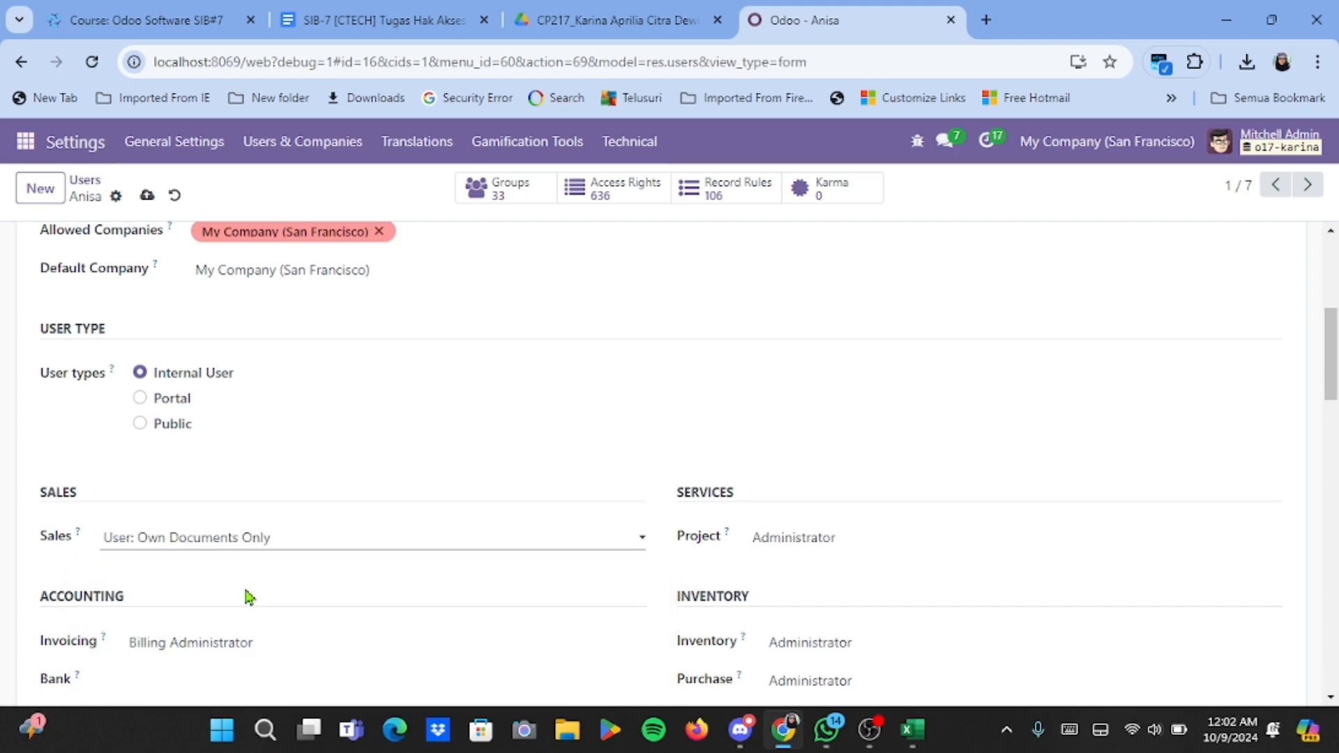
Leave Invoicing access empty and set Inventory and Purchase access to User.
scroll(245, 595, down, 5)
click(239, 331)
click(239, 364)
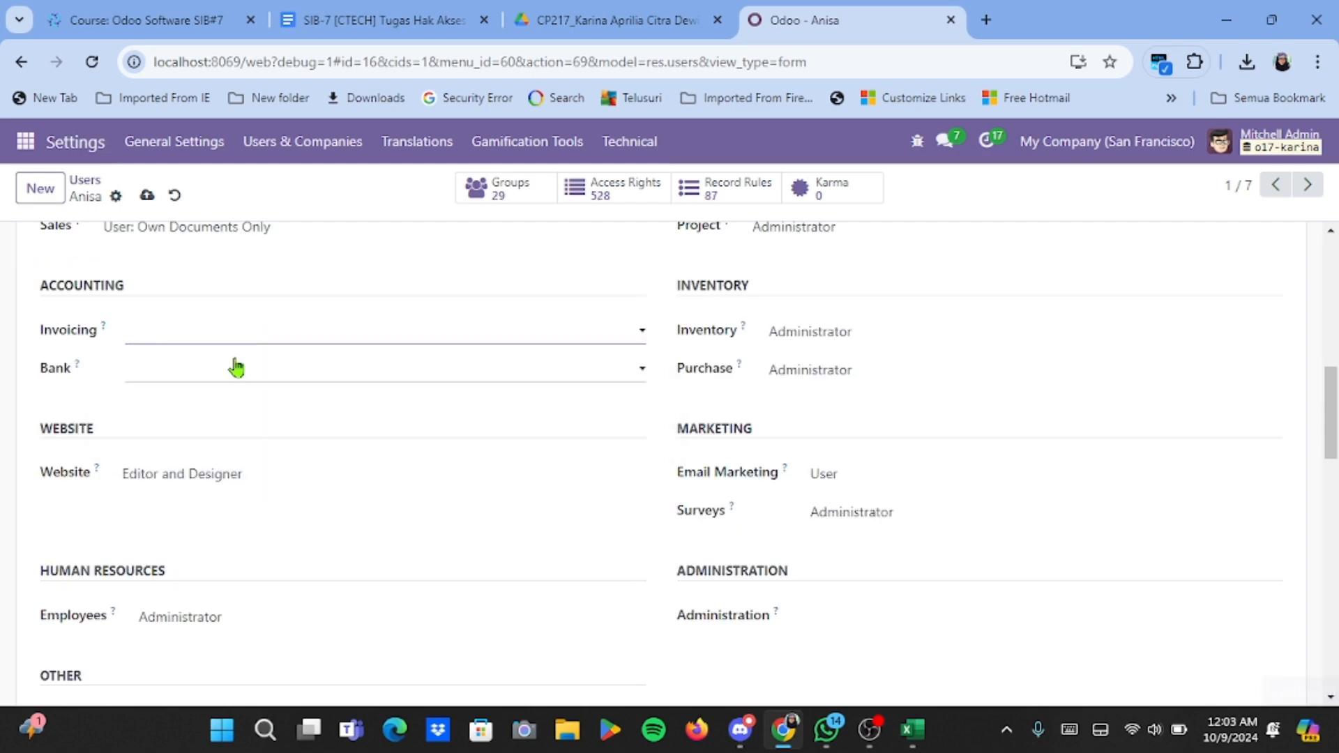
click(240, 341)
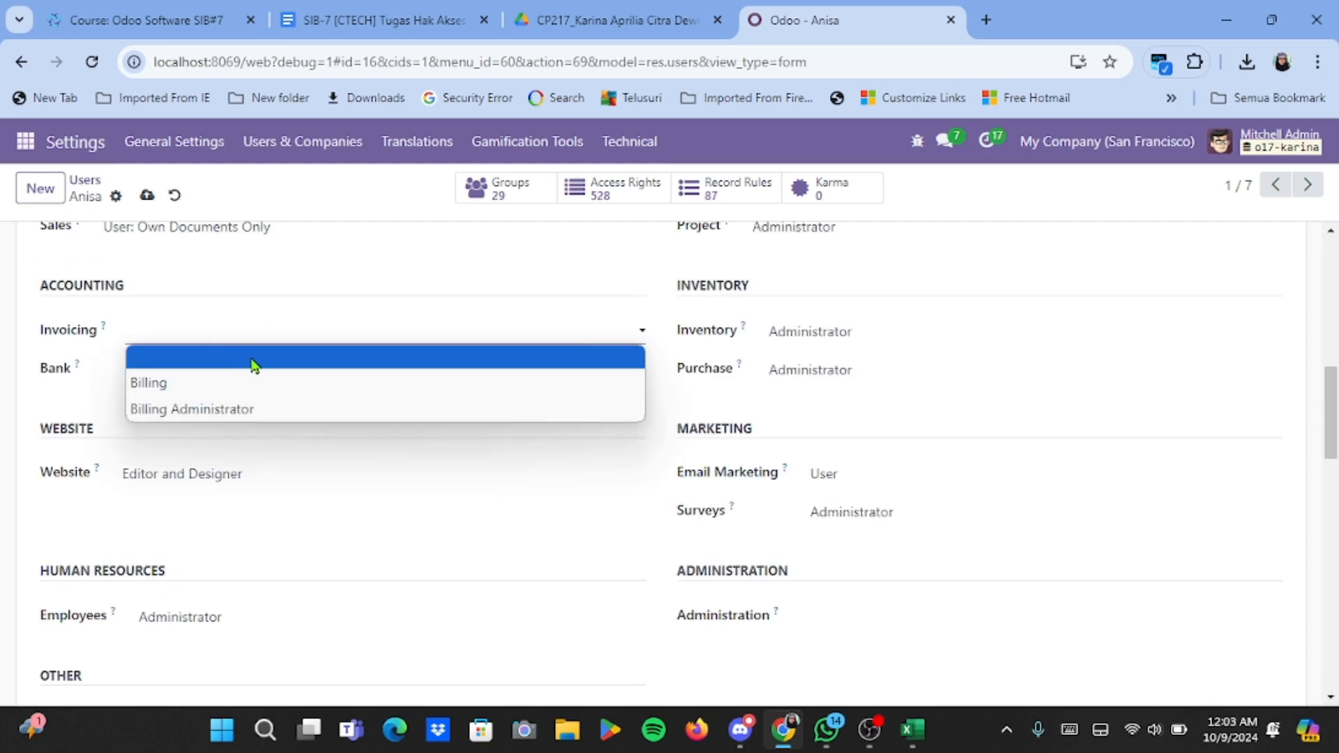
click(253, 358)
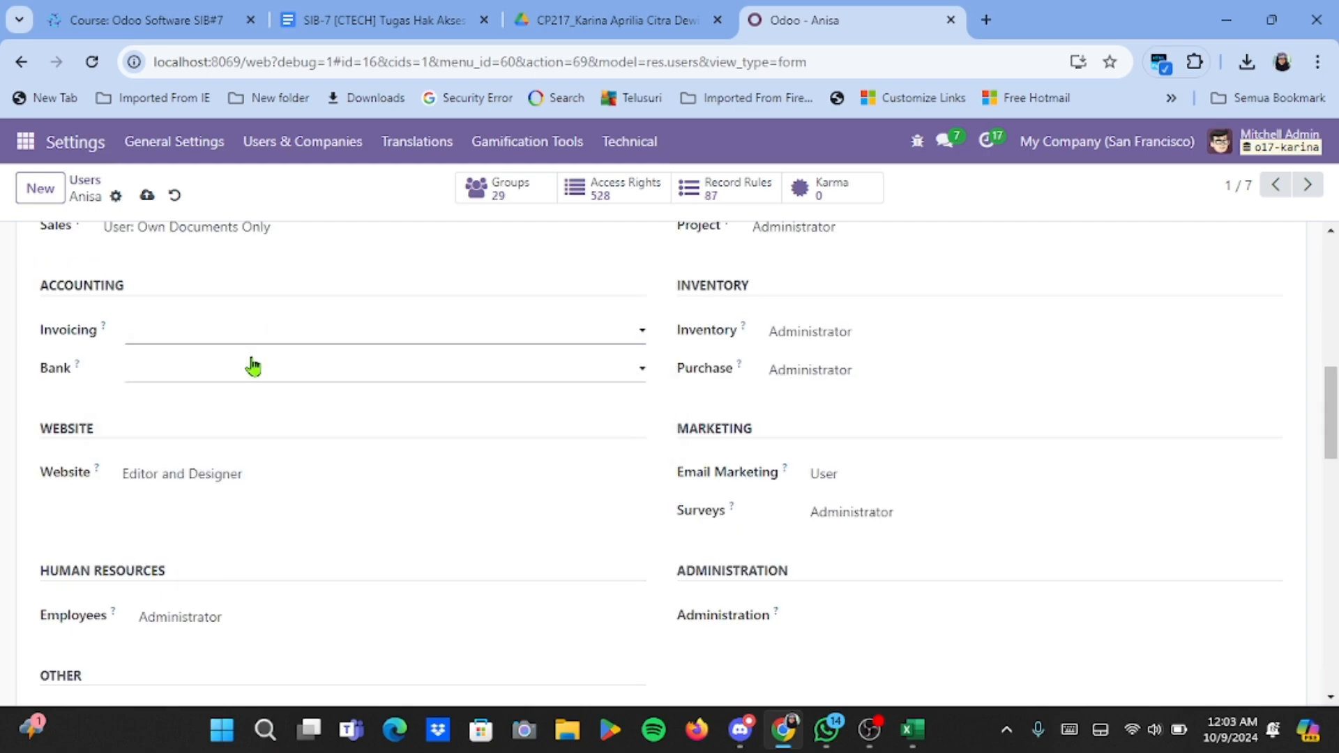
click(828, 334)
click(830, 385)
click(825, 373)
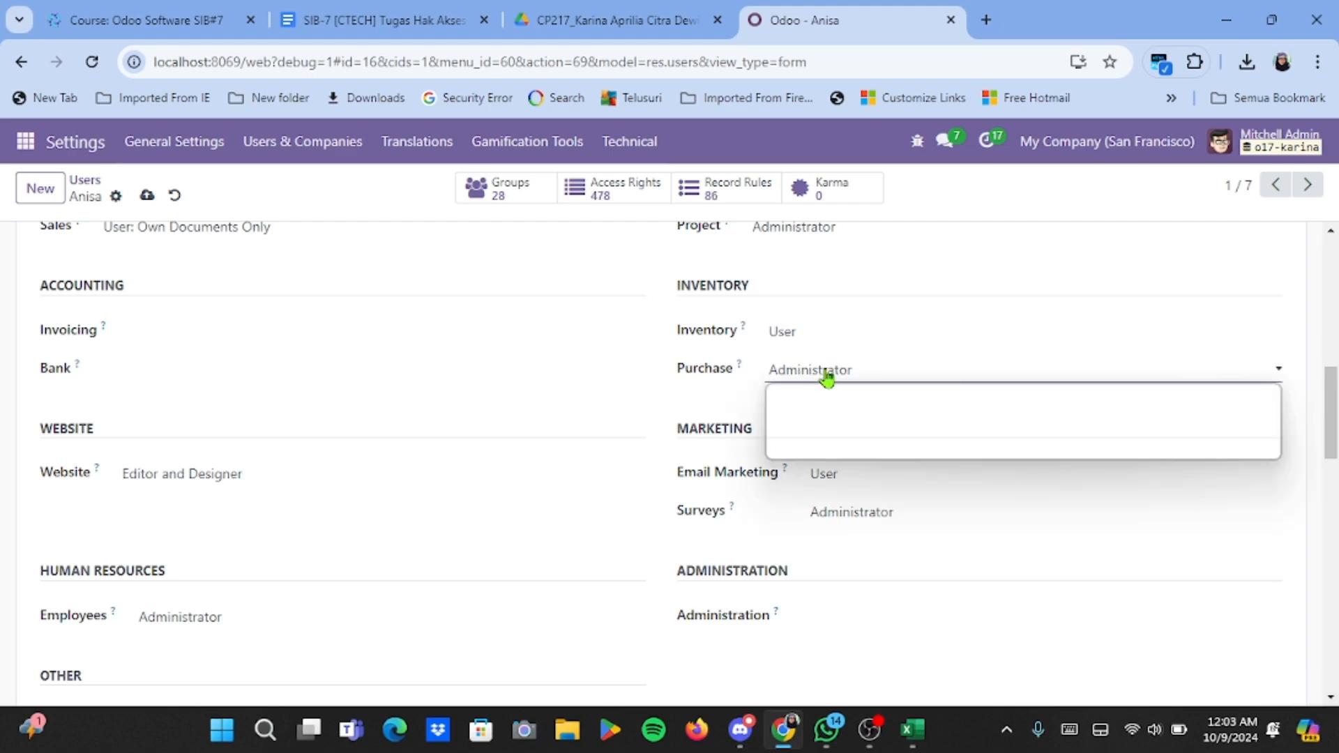
click(828, 422)
Review the Technical rights, save the user, and return to the Users list.
scroll(652, 541, down, 15)
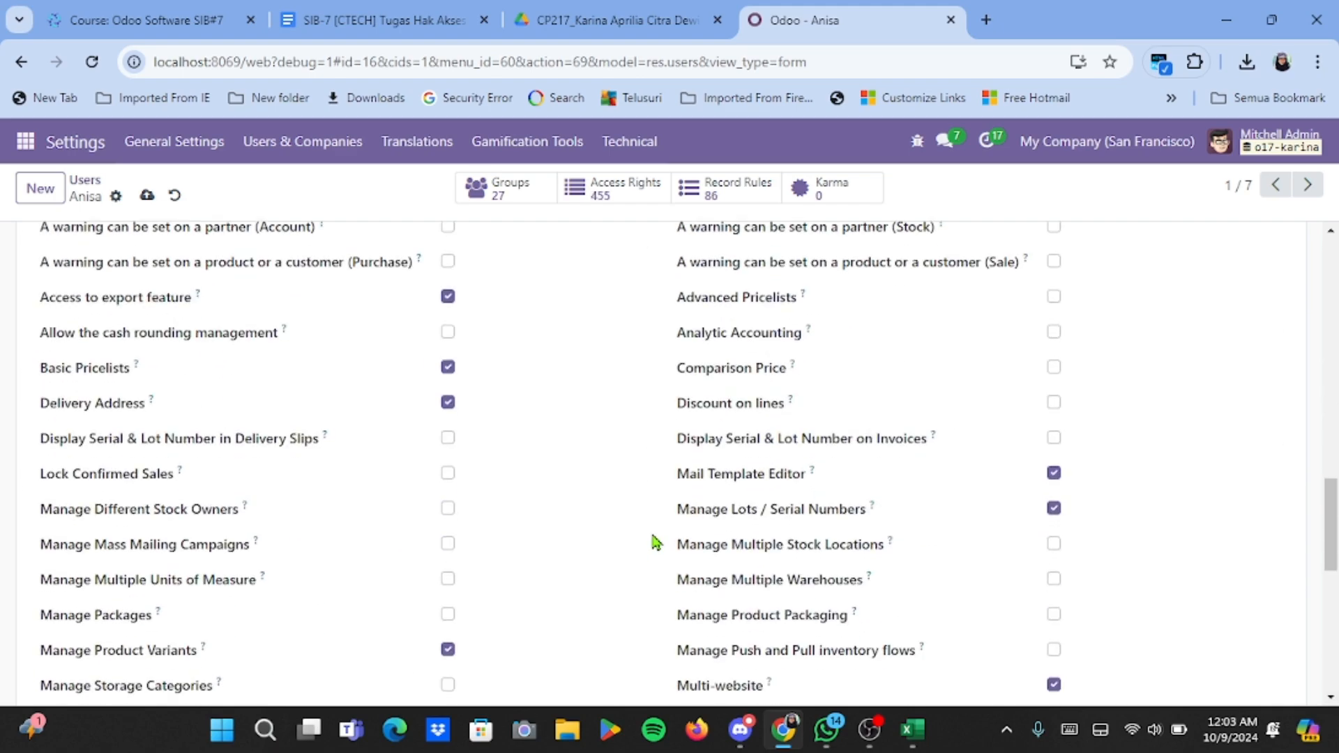
scroll(547, 499, down, 6)
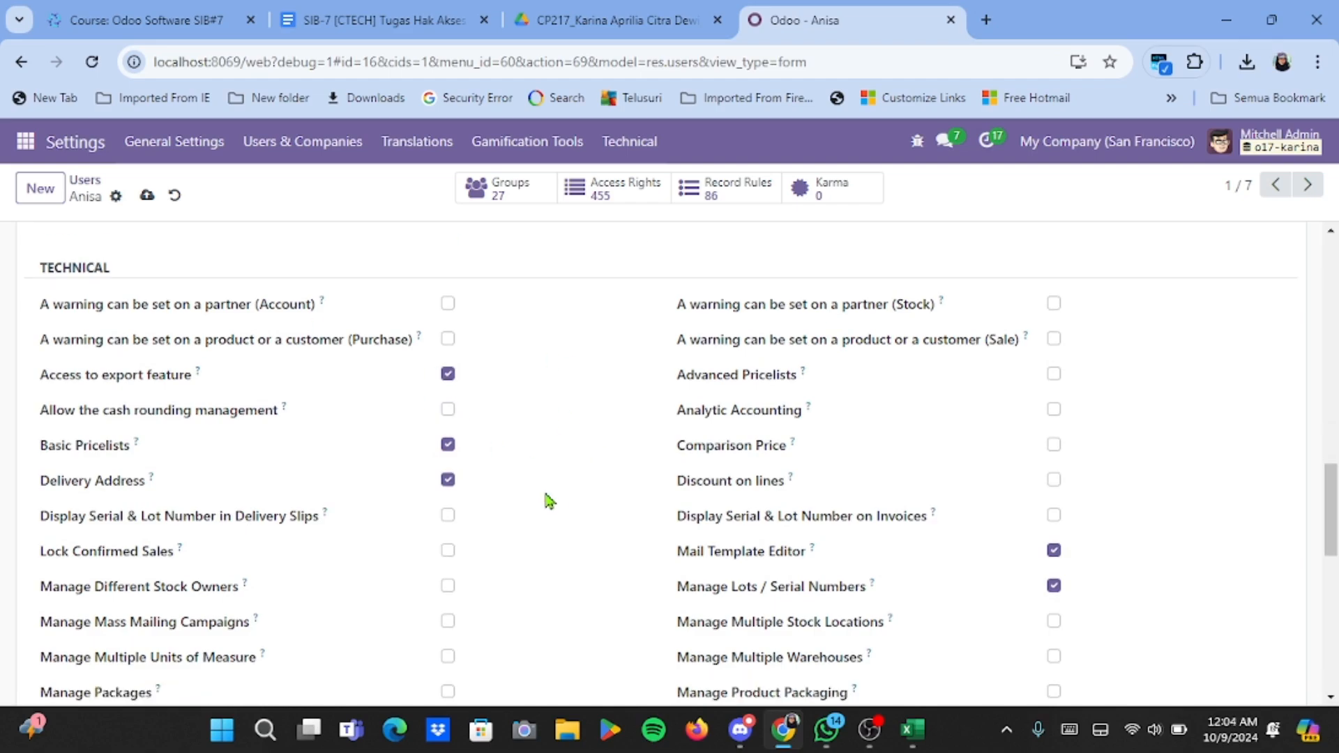
scroll(548, 500, down, 4)
scroll(547, 499, up, 20)
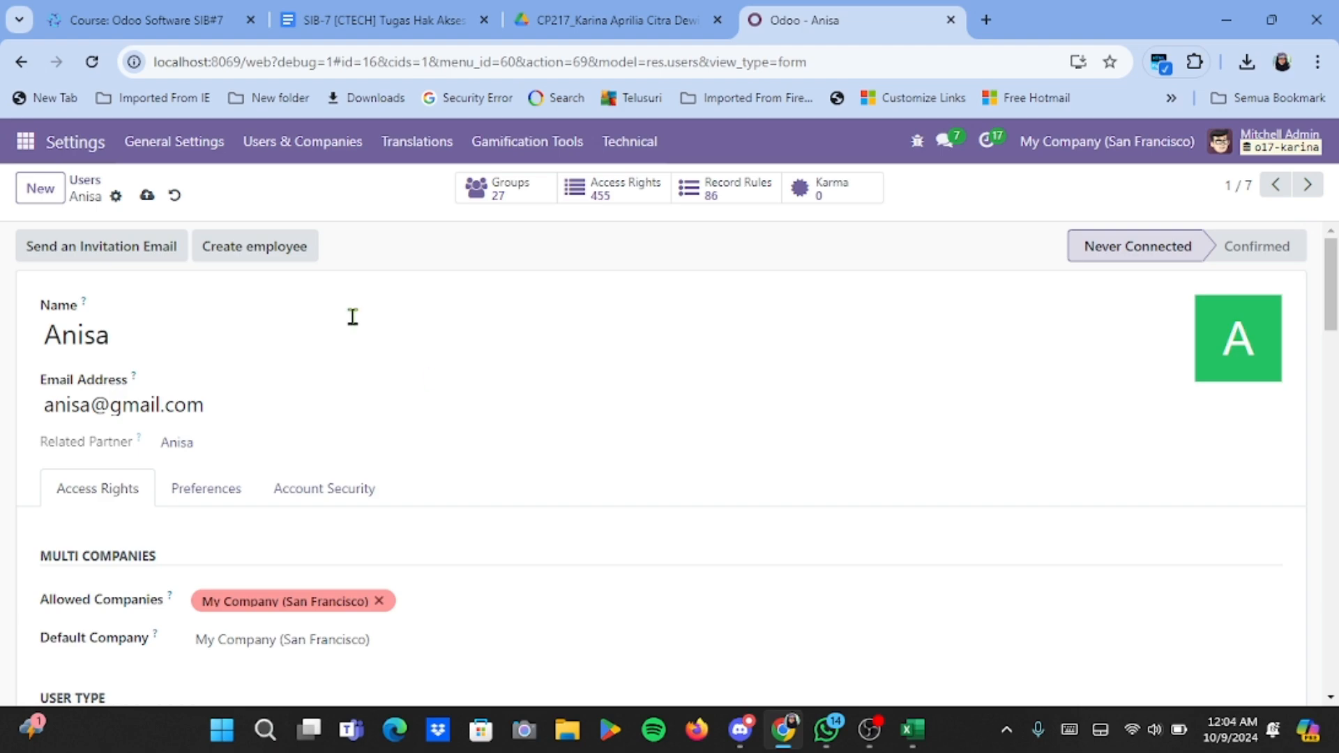
click(147, 195)
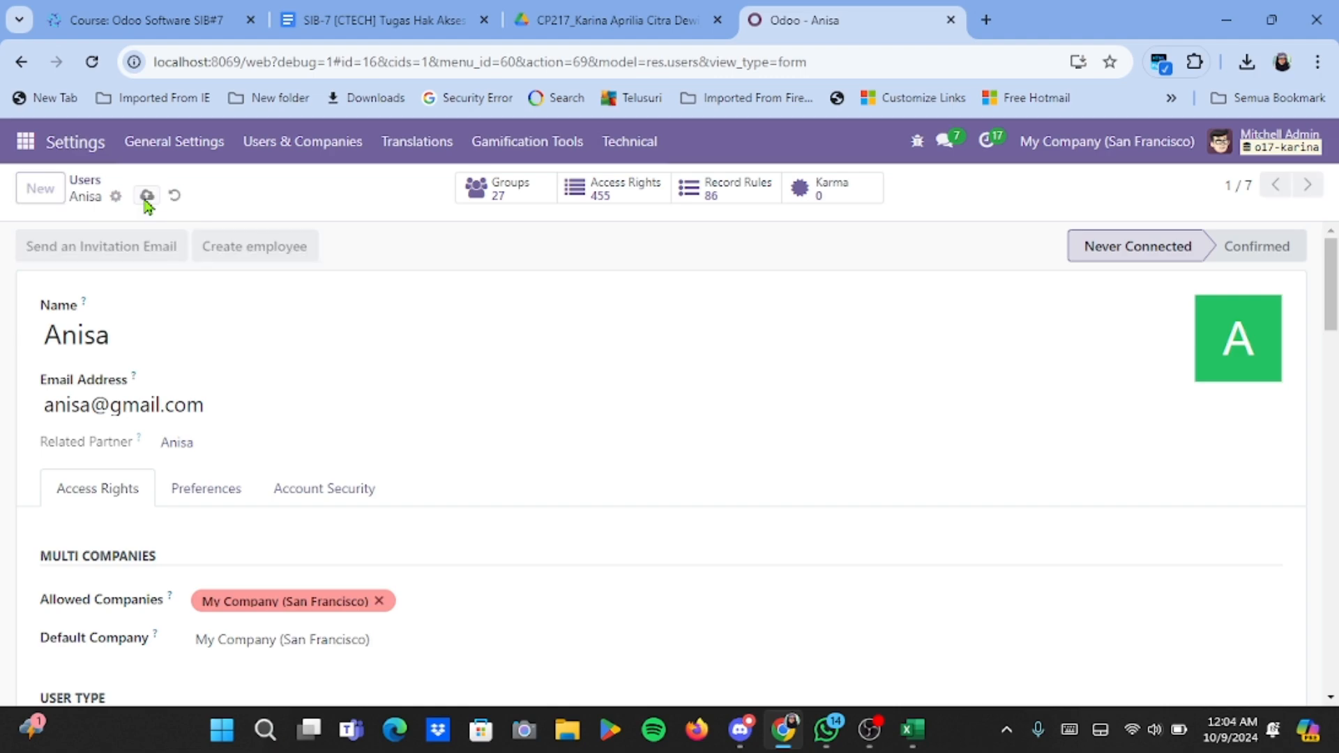
click(85, 180)
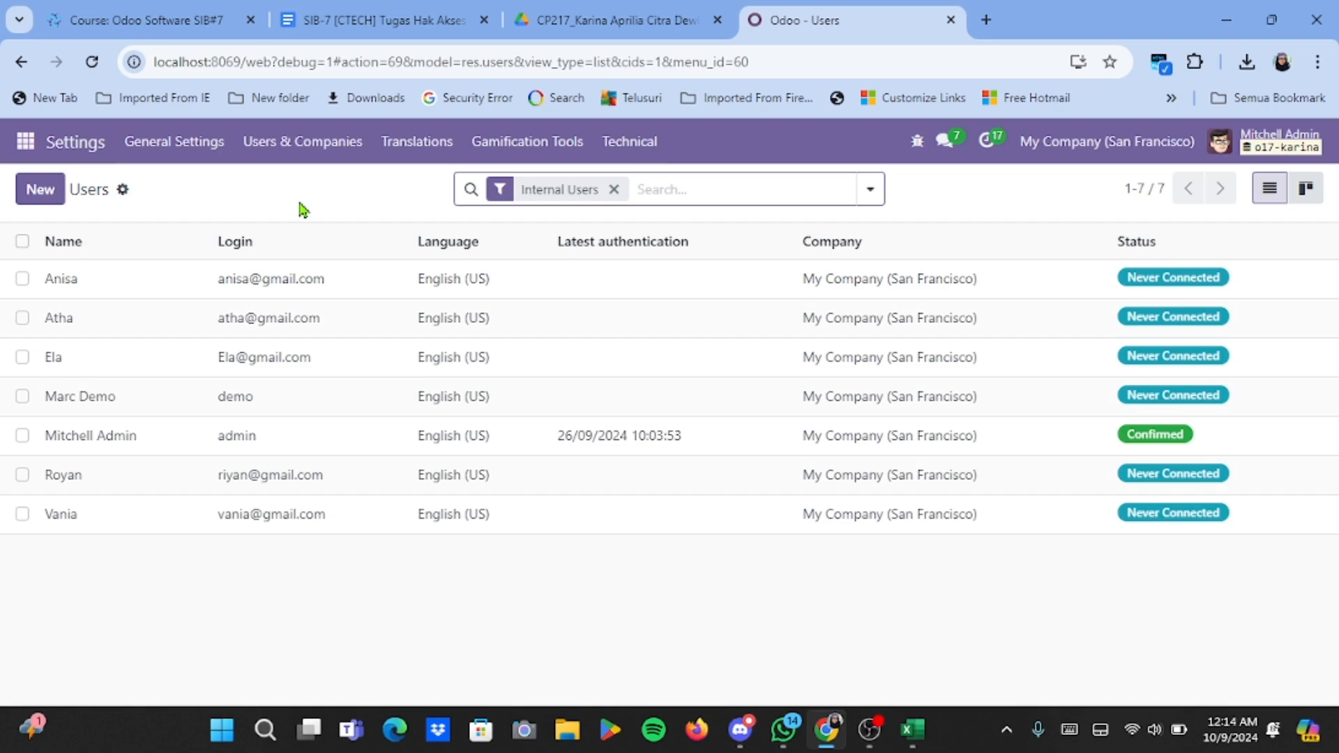
click(296, 145)
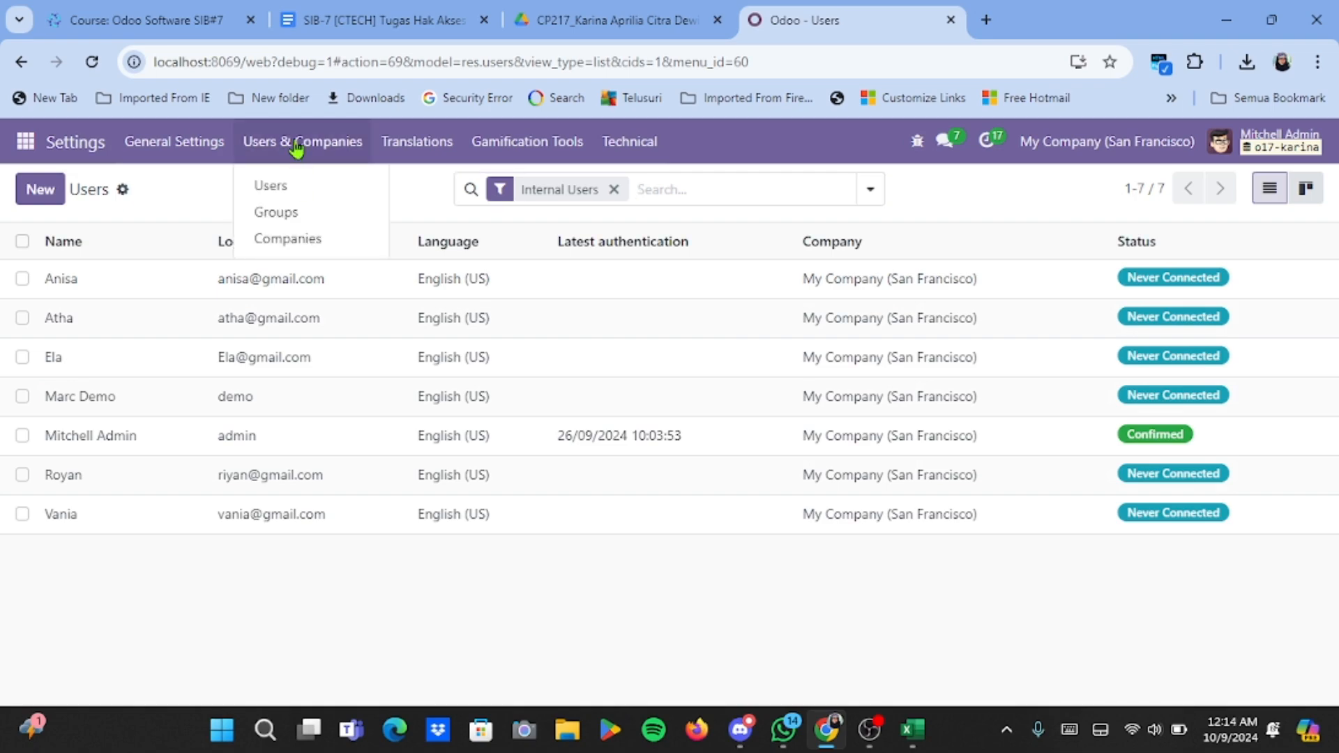
click(285, 211)
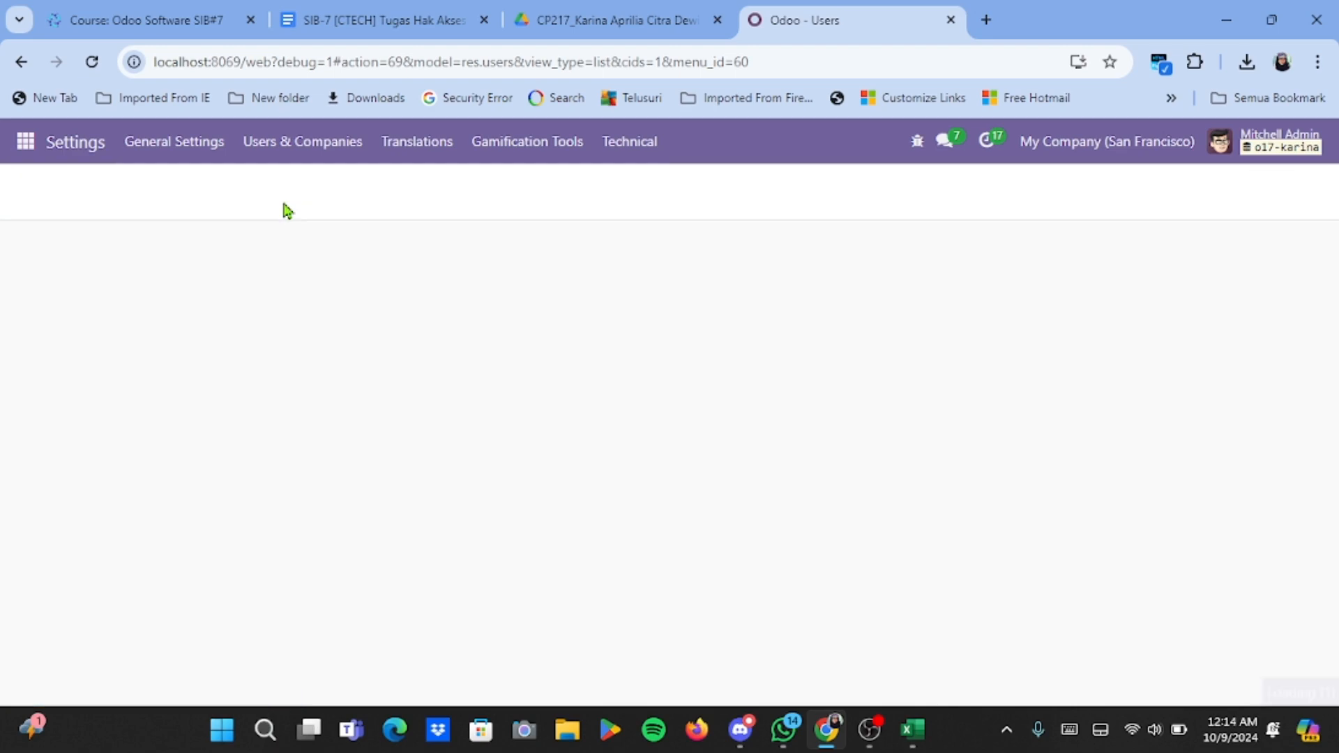
scroll(309, 403, down, 1)
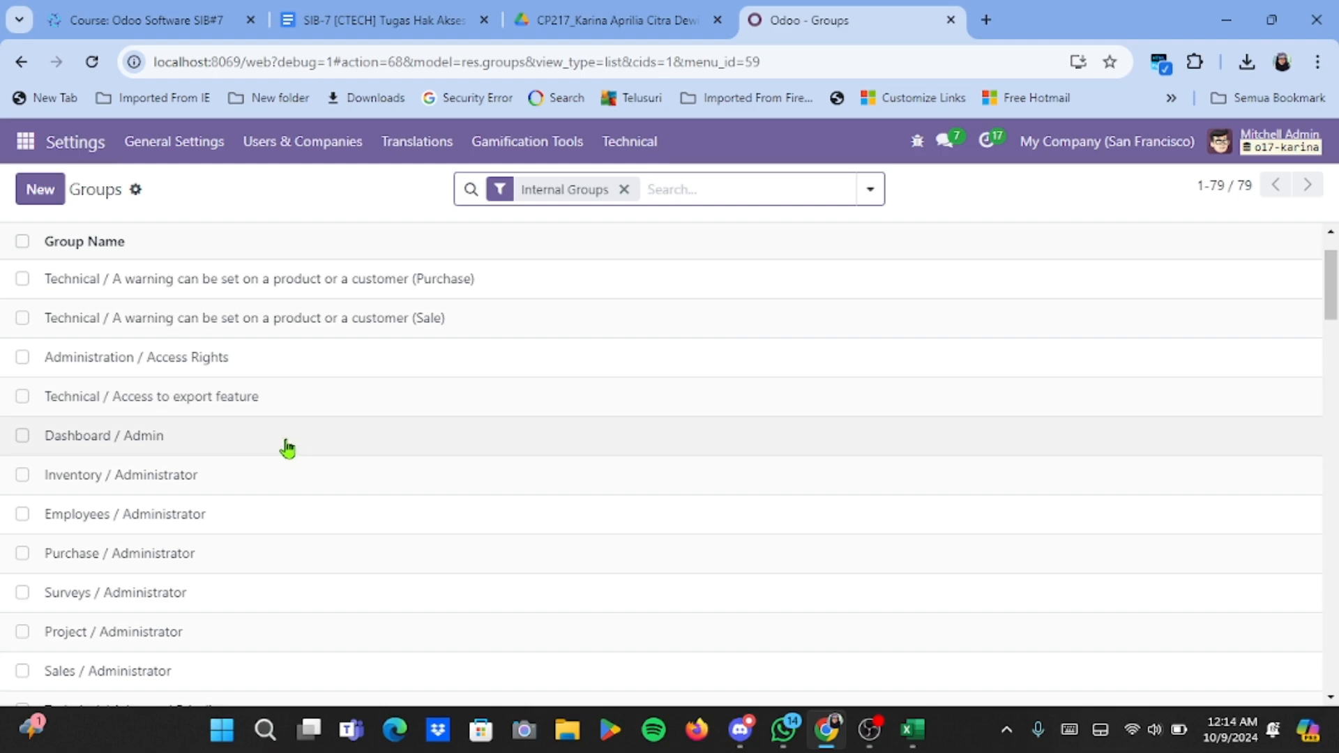
click(264, 475)
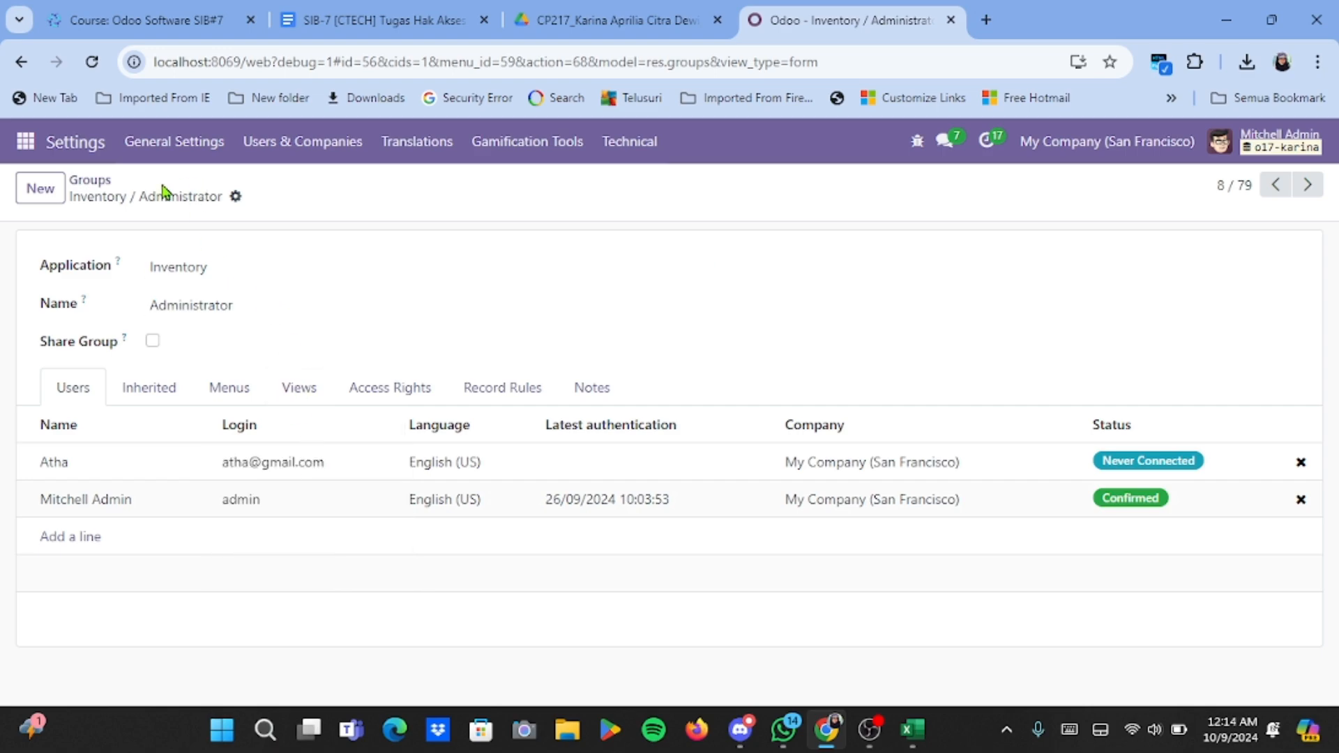
click(94, 185)
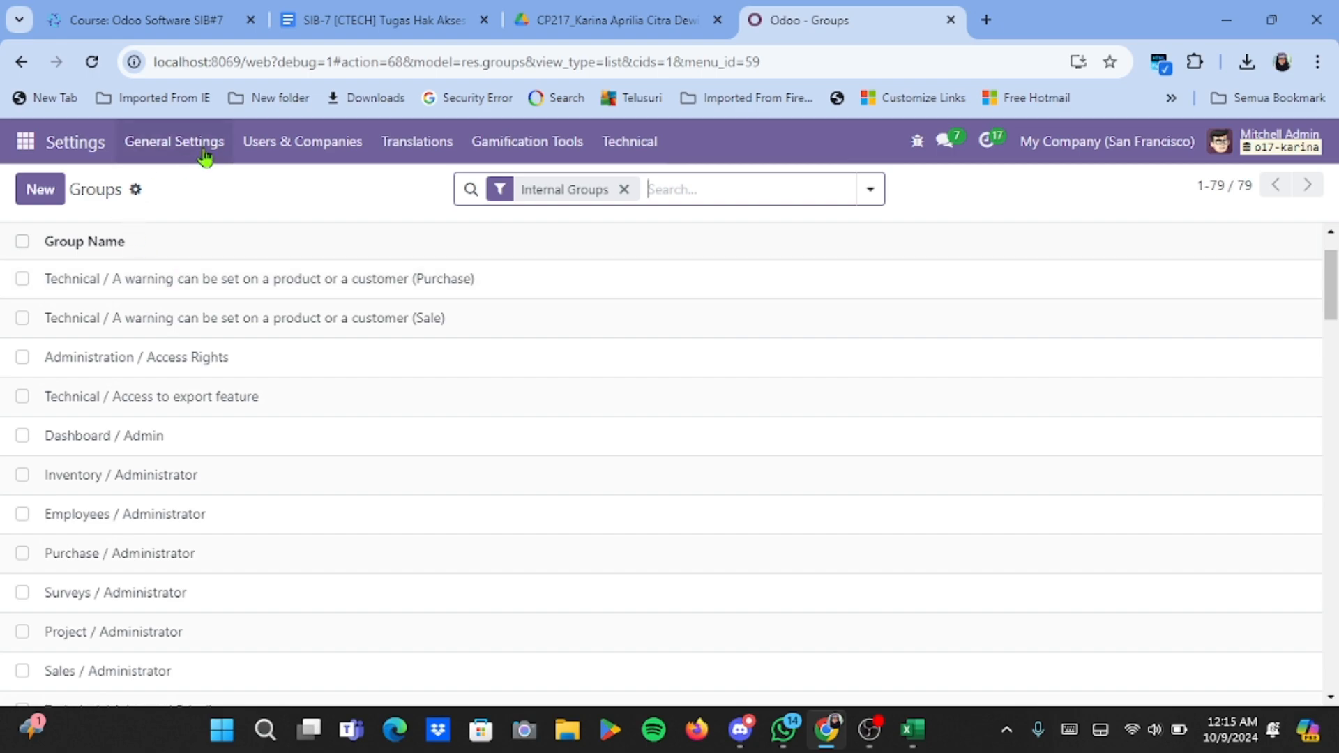
click(252, 147)
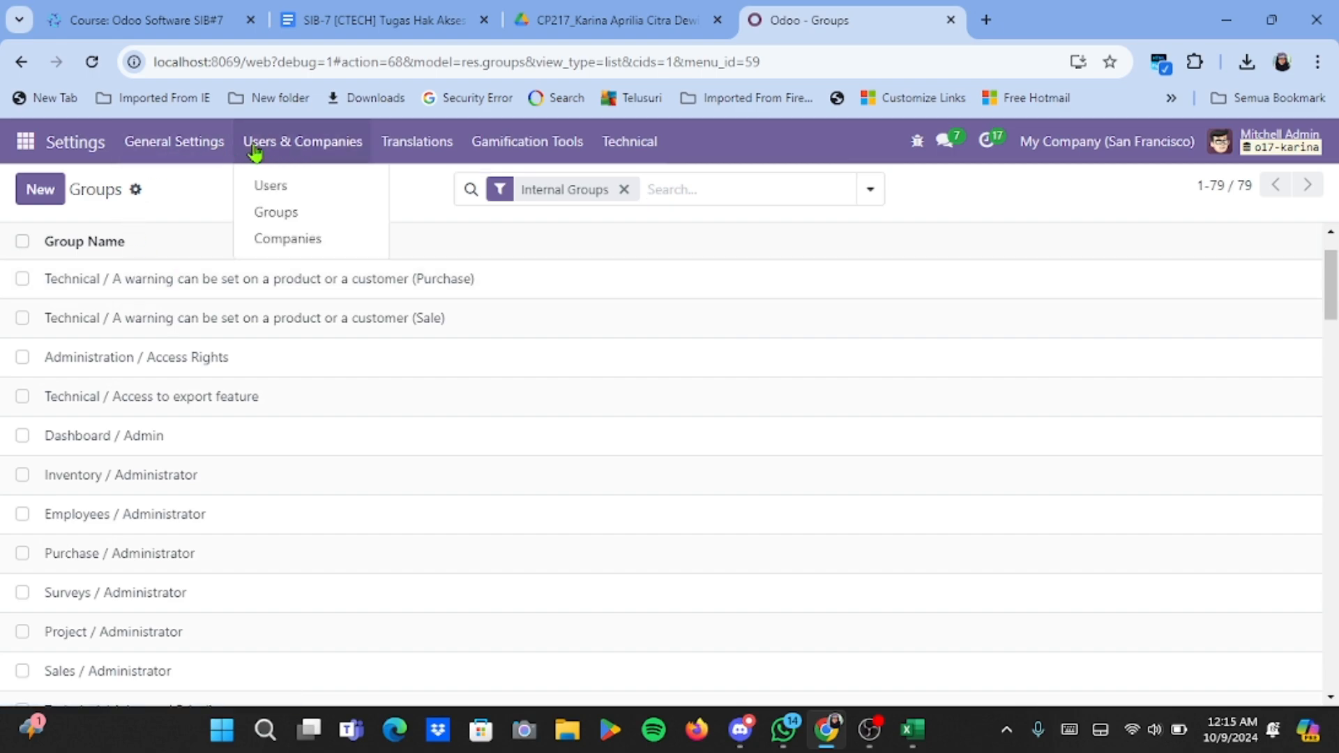
click(271, 184)
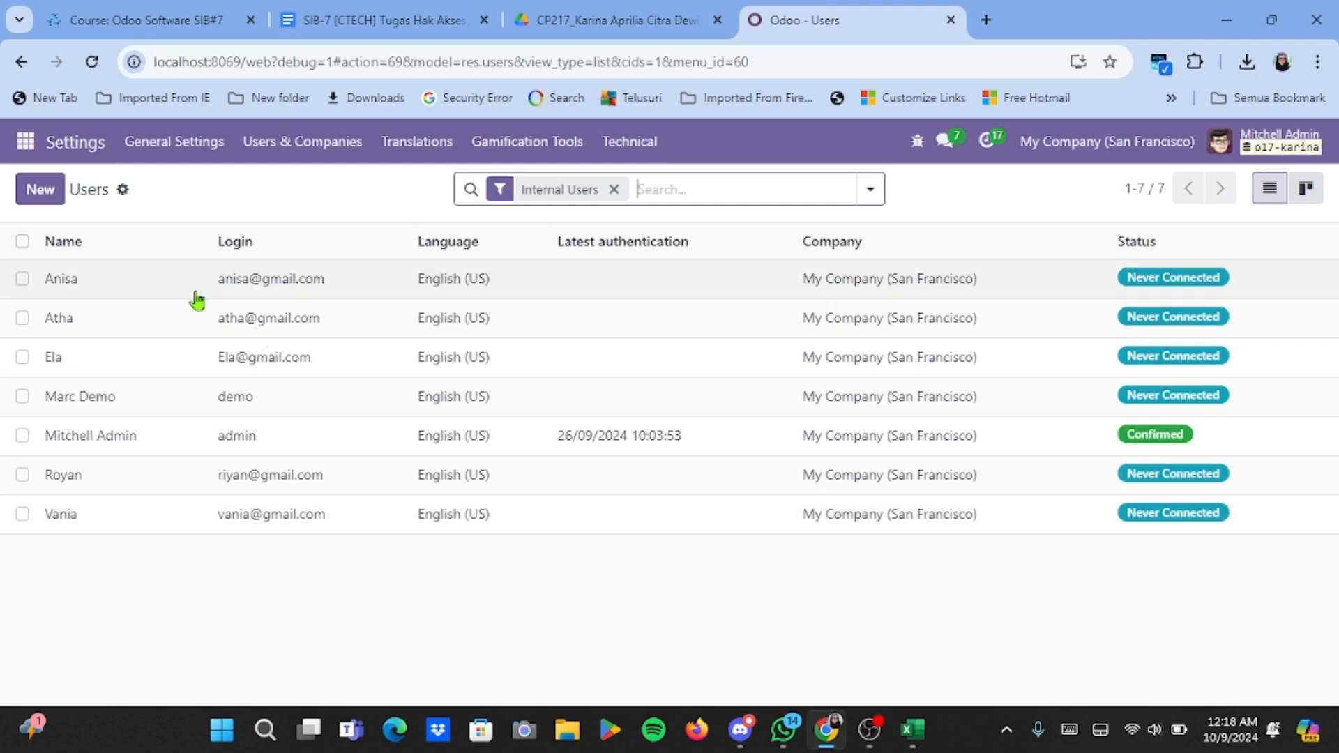
Open the Website app from the apps menu.
click(25, 142)
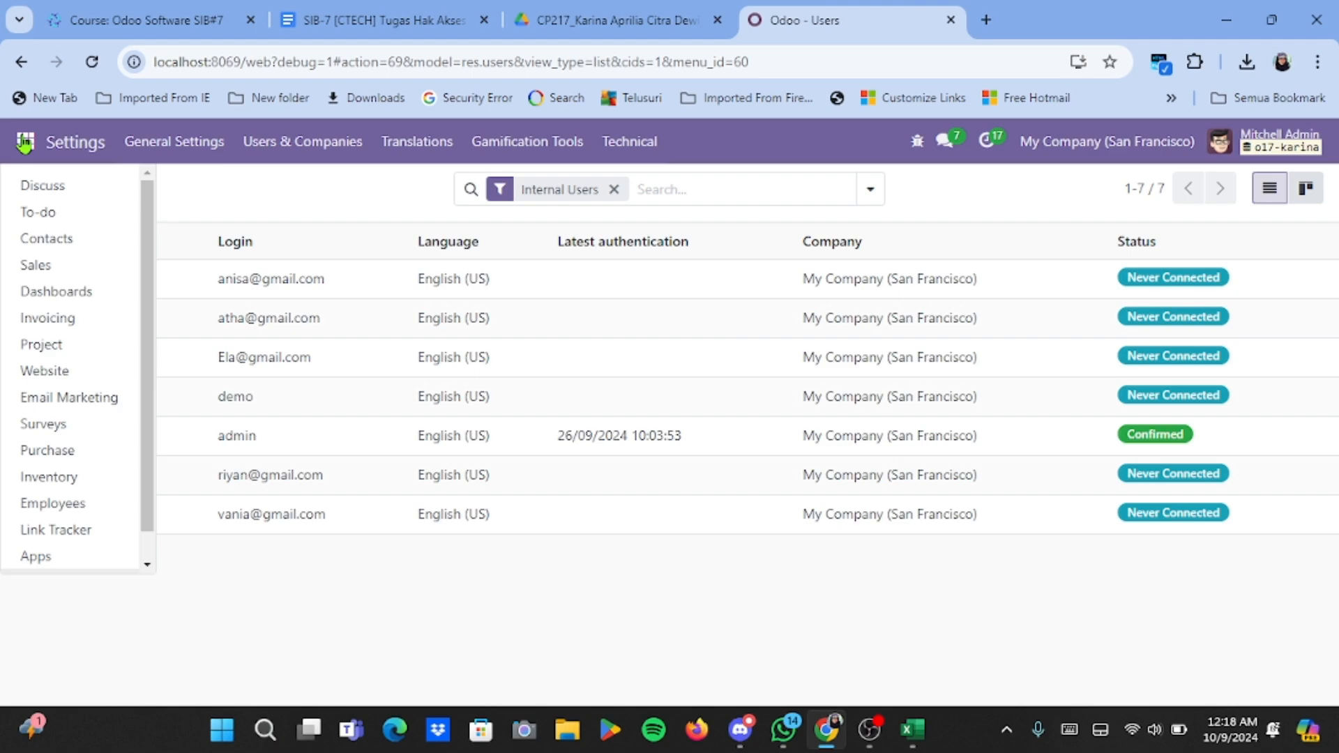
click(73, 371)
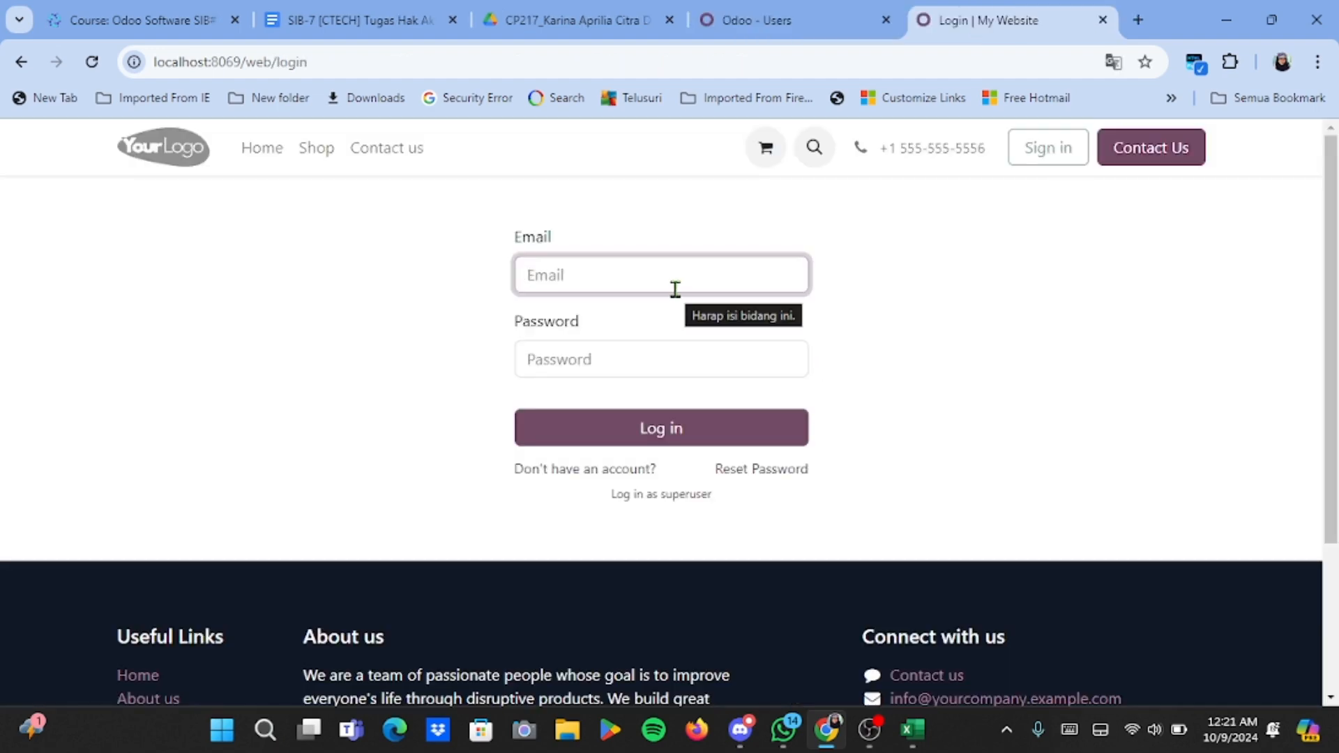
Log in with the imported user's email and password.
click(673, 287)
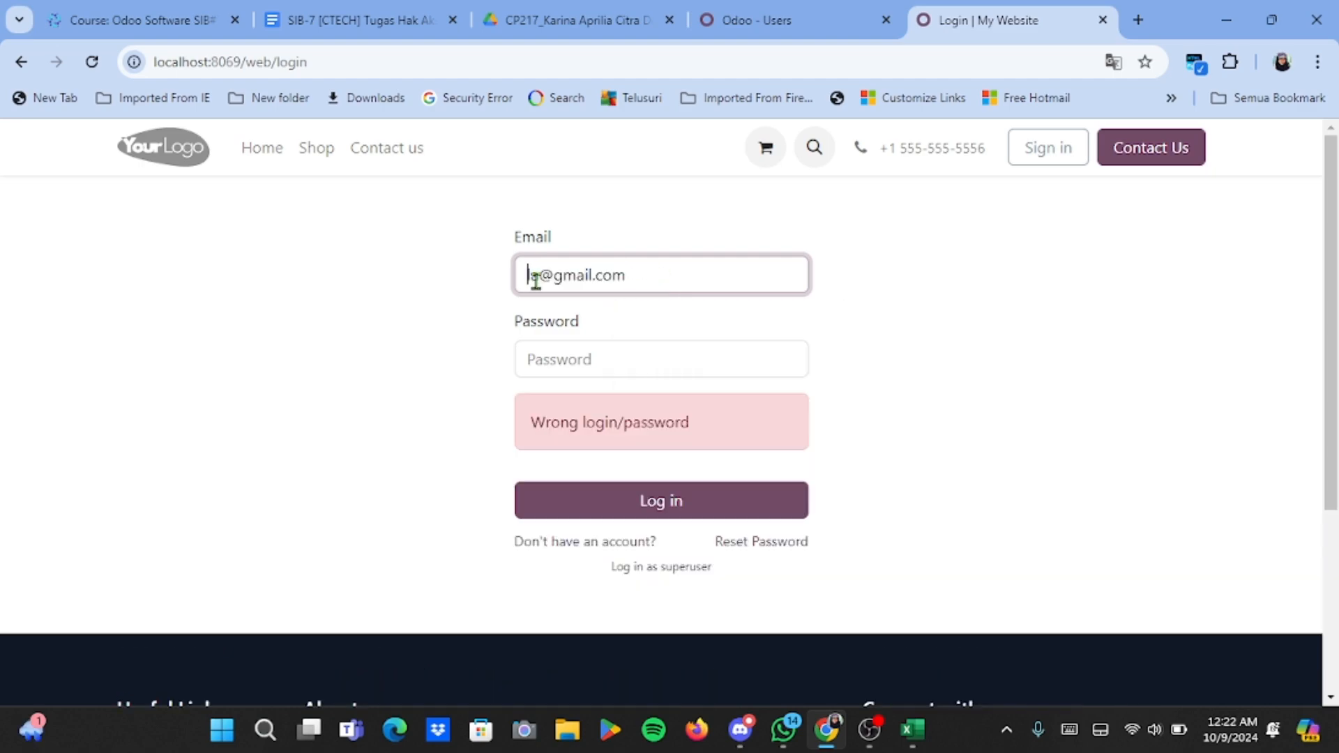
click(569, 354)
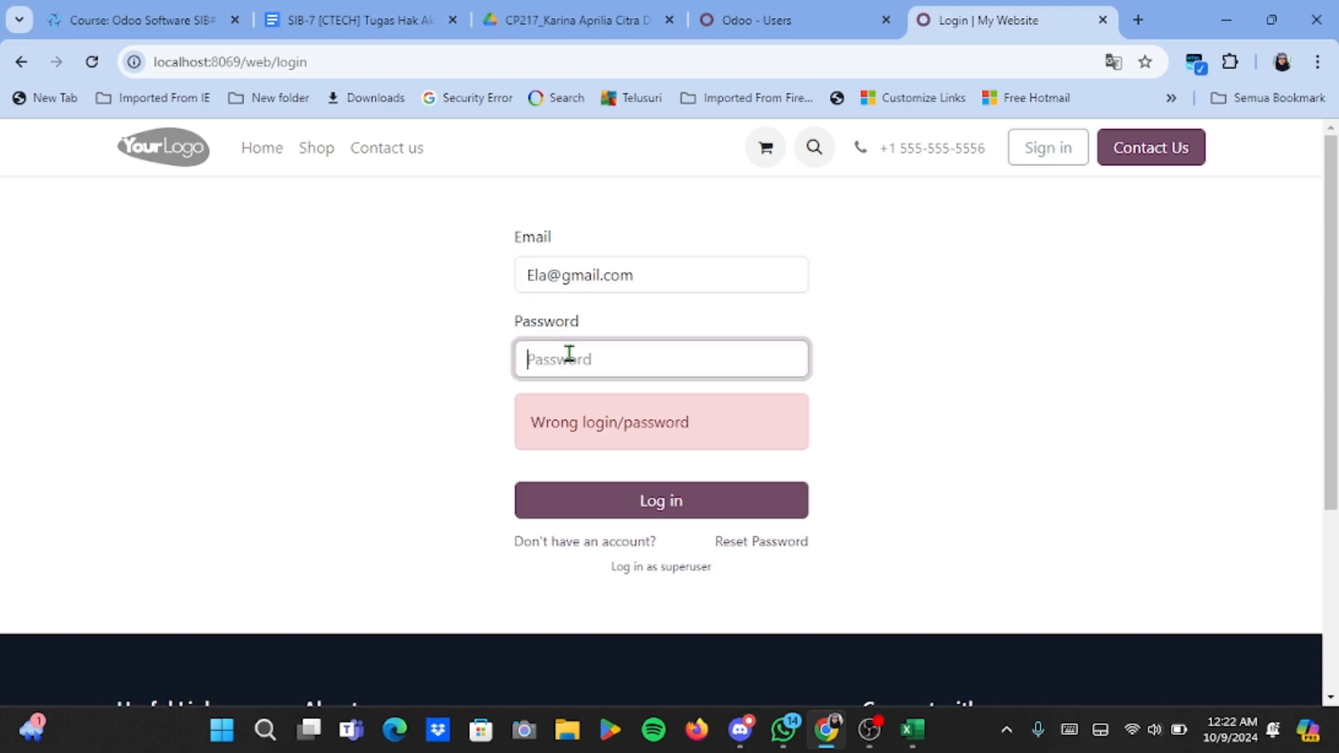
text(123)
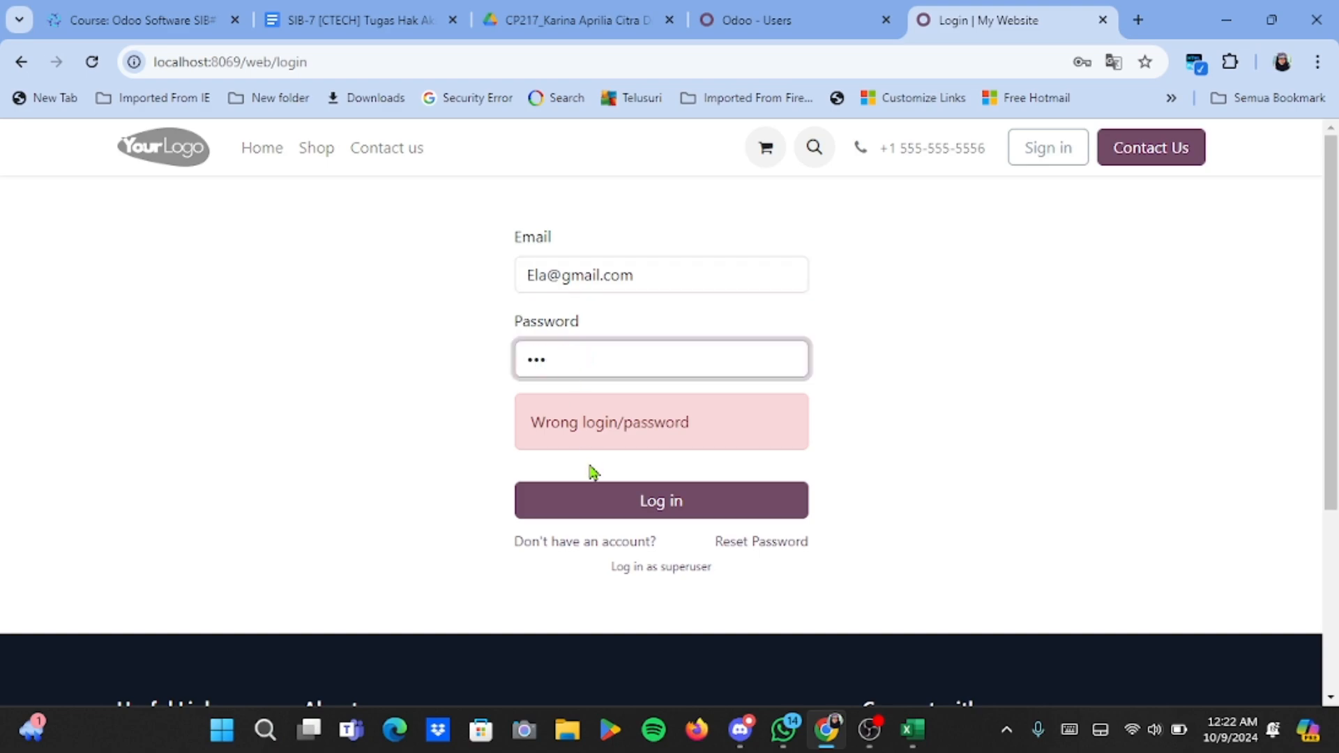
click(598, 516)
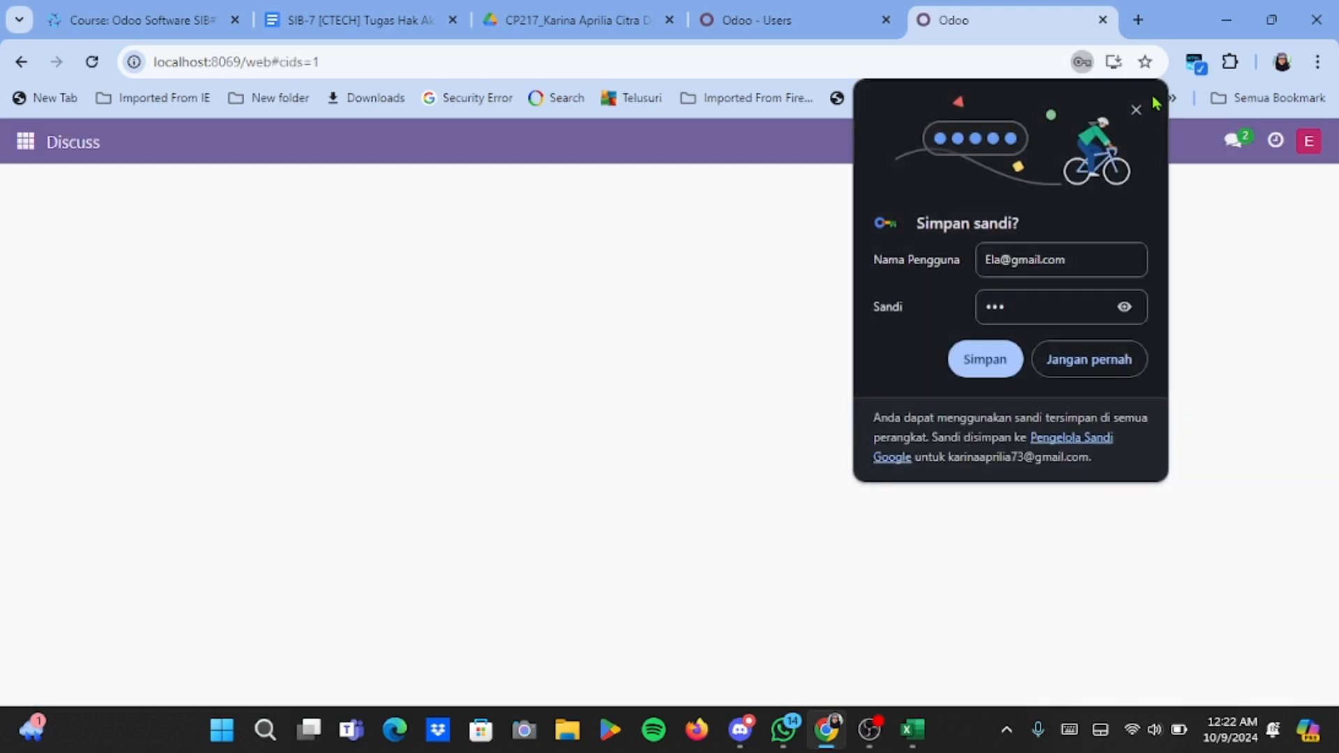
Dismiss the browser's save-password offer and open the Website app as this user.
click(1134, 110)
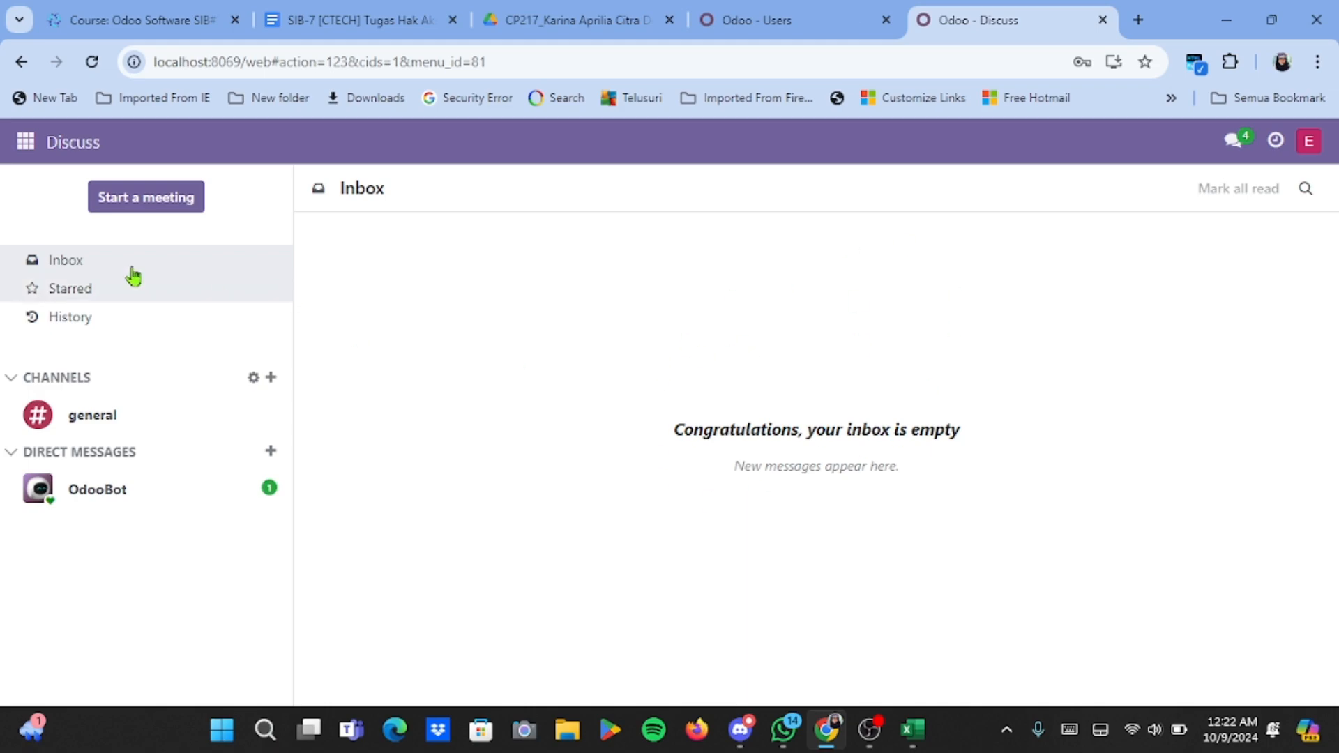
click(25, 142)
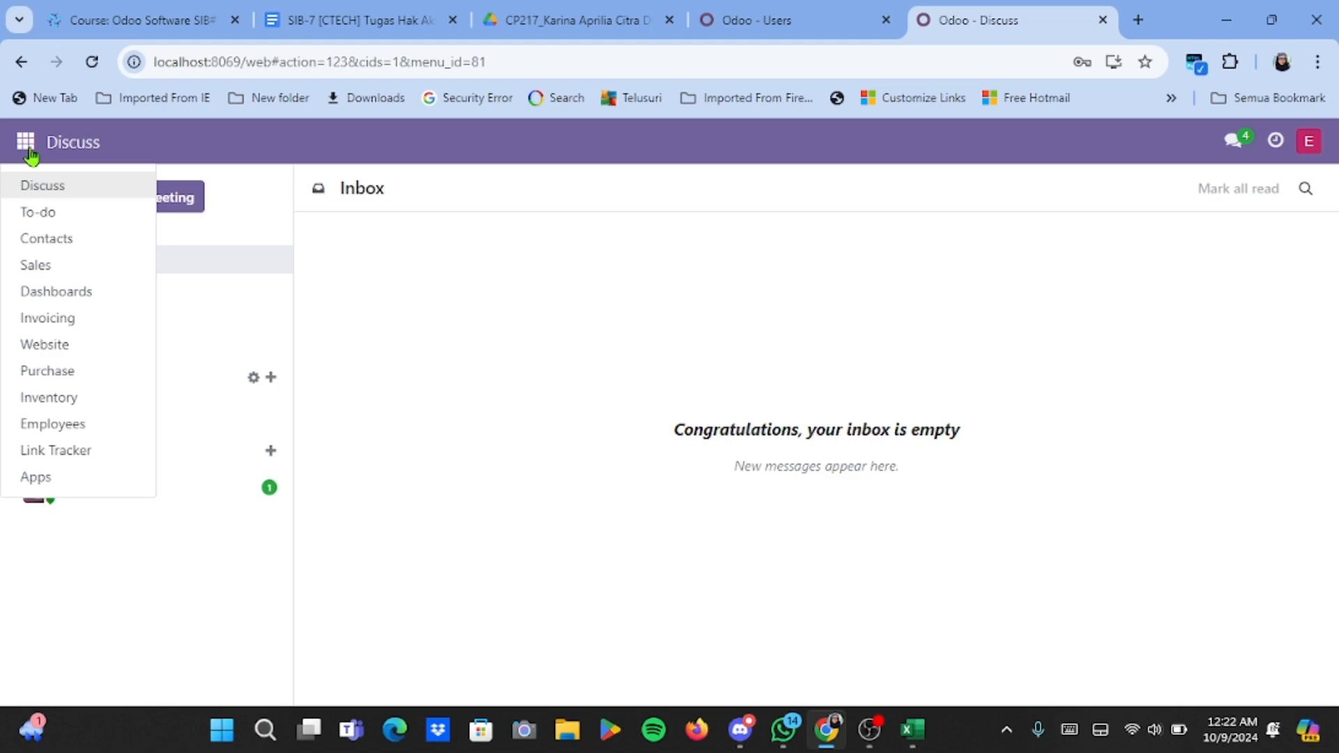
click(79, 344)
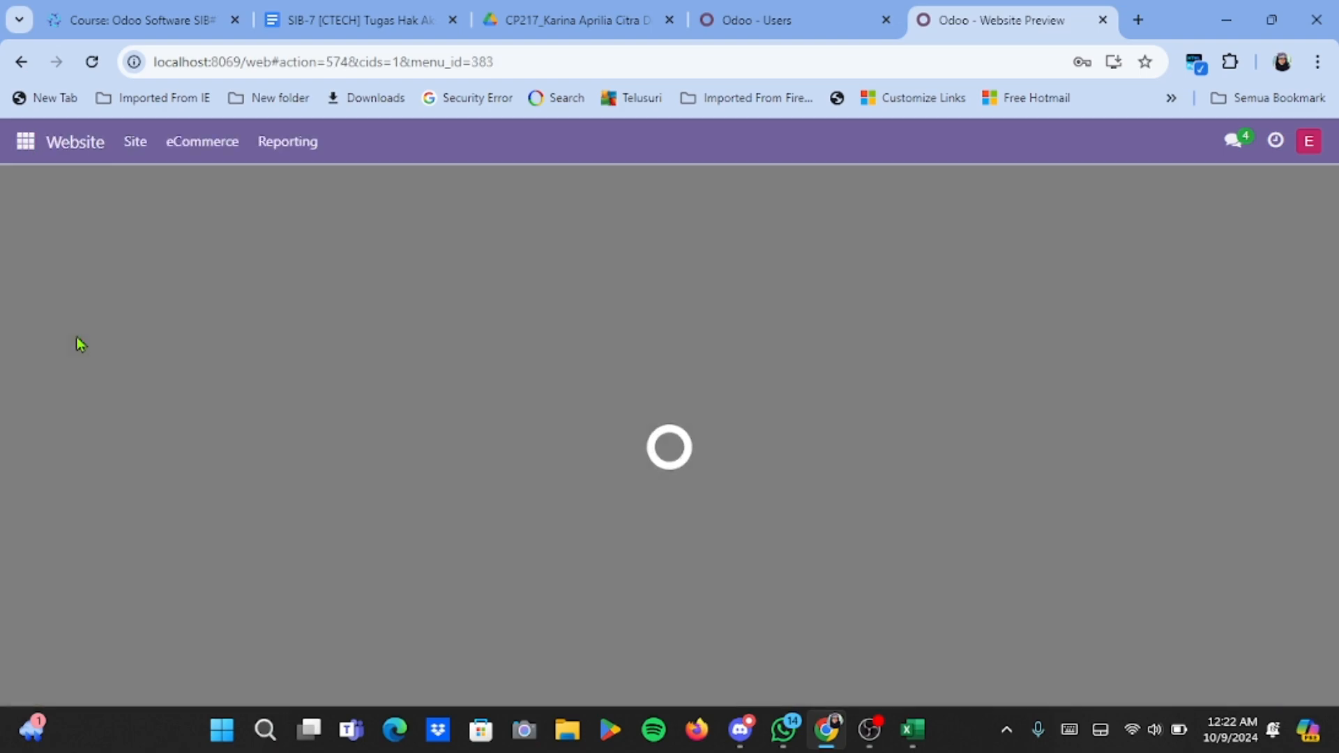